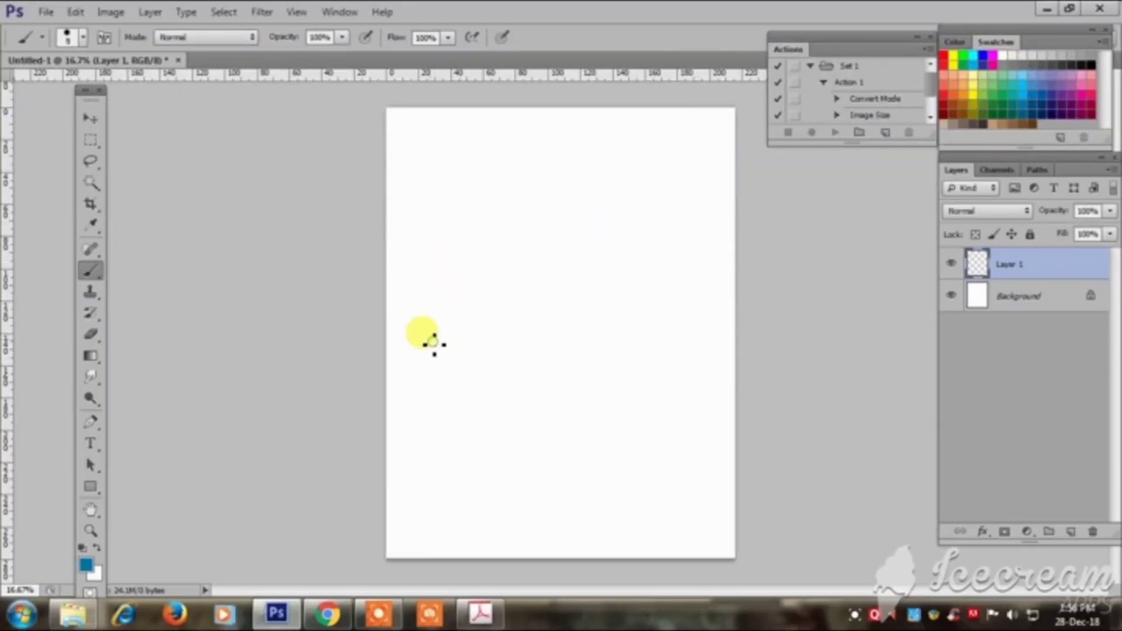
Sketch blue perspective guides: a slanted baseline, two vertical height guides and a converging top line.
drag(433, 344, 678, 374)
scroll(529, 335, up, 3)
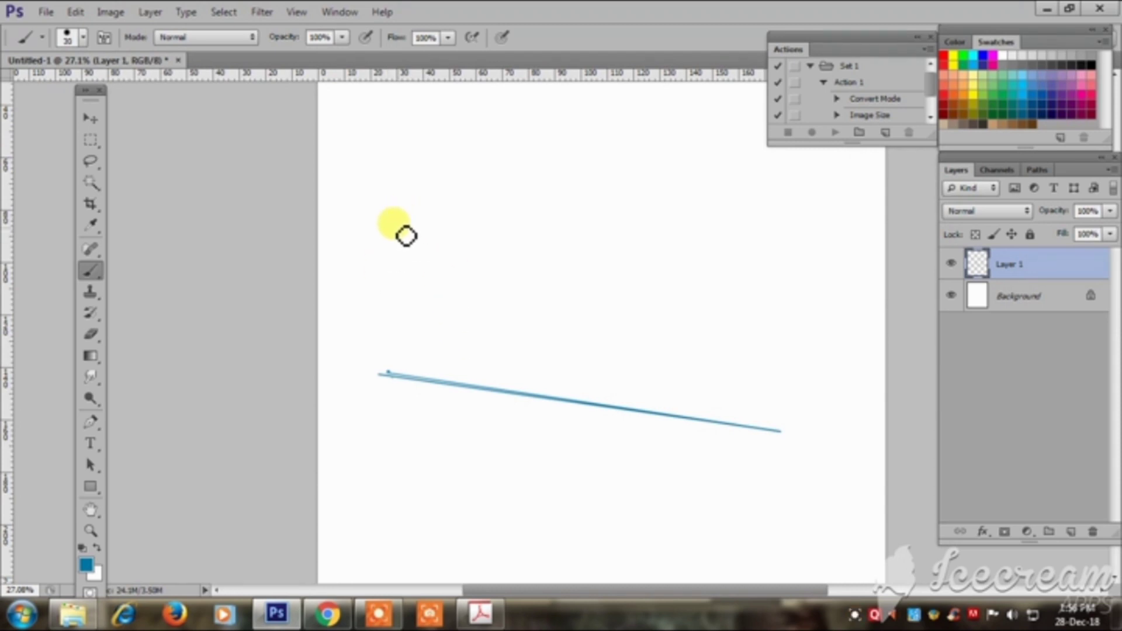
drag(385, 218, 385, 401)
drag(478, 389, 479, 216)
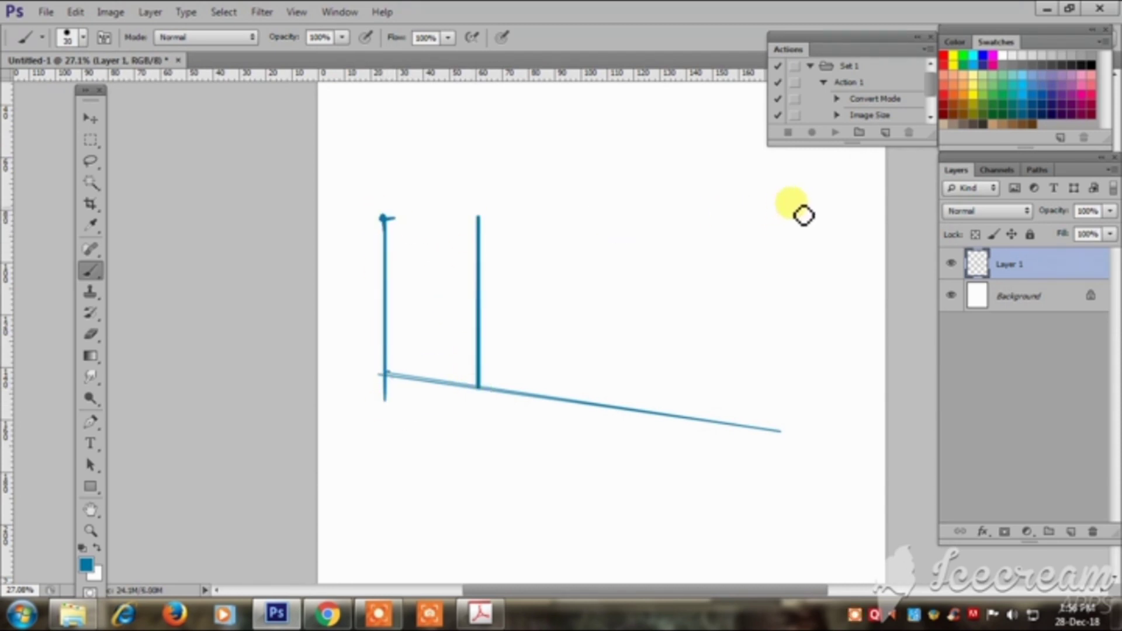
drag(802, 205, 383, 219)
Fade the guide layer to 30% opacity and add a new empty layer for the digits.
key(v)
key(3)
key(ctrl+shift+alt+n)
key(b)
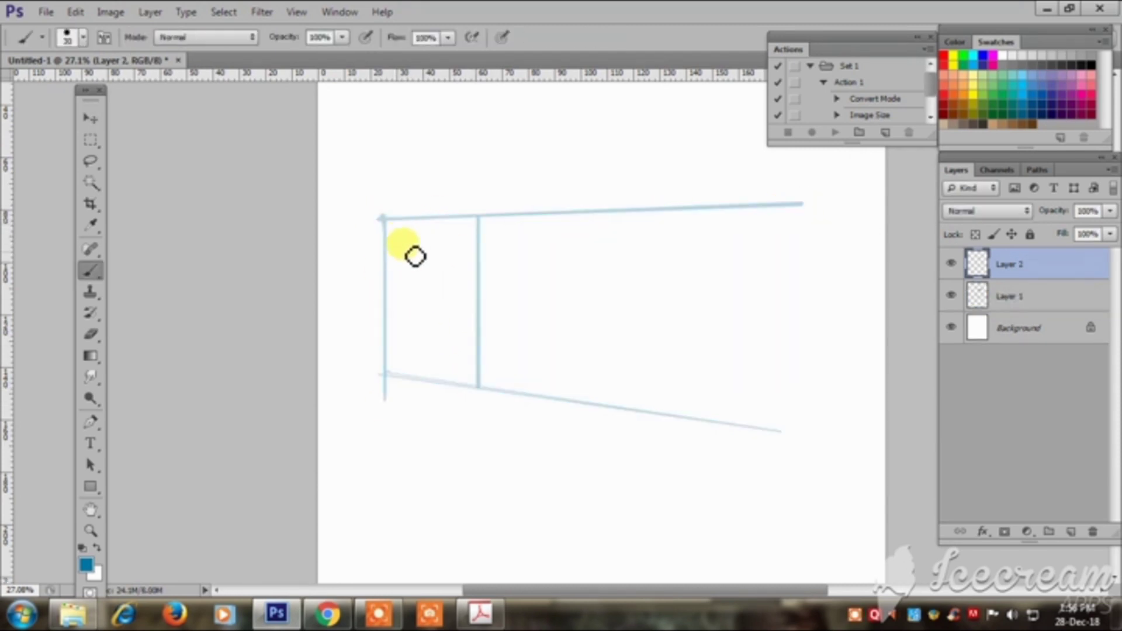
scroll(424, 225, up, 2)
Brush-sketch the outlined digit 2 inside the perspective guides.
drag(437, 248, 462, 327)
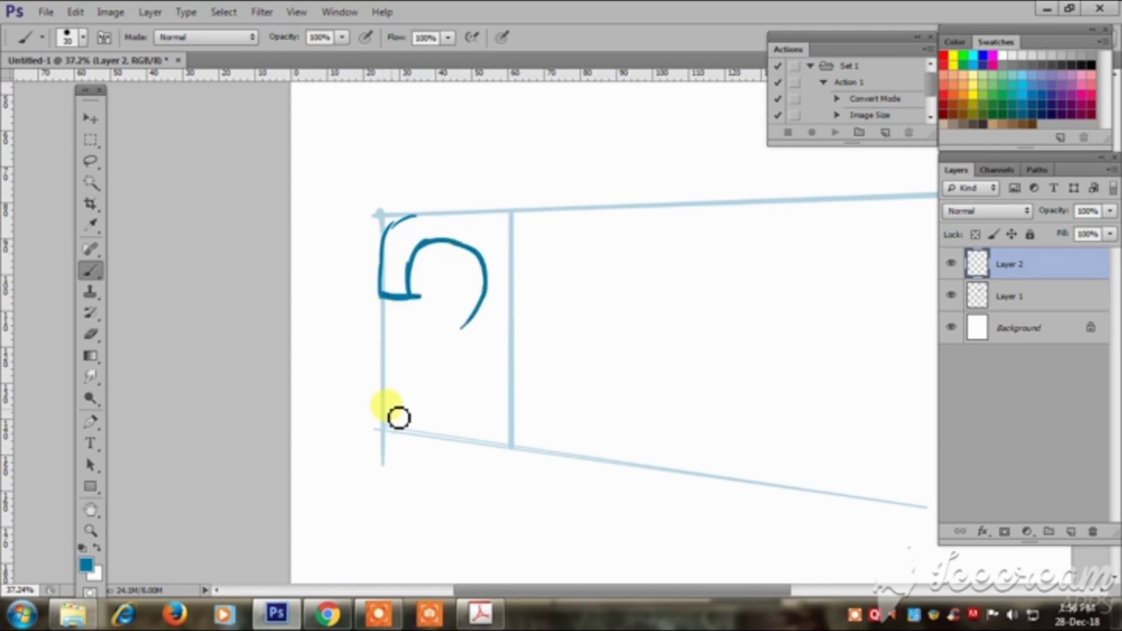
drag(386, 407, 445, 351)
mouse_move(460, 222)
mouse_down()
mouse_move(429, 394)
mouse_move(444, 402)
mouse_up()
scroll(406, 380, down, 2)
scroll(477, 309, up, 1)
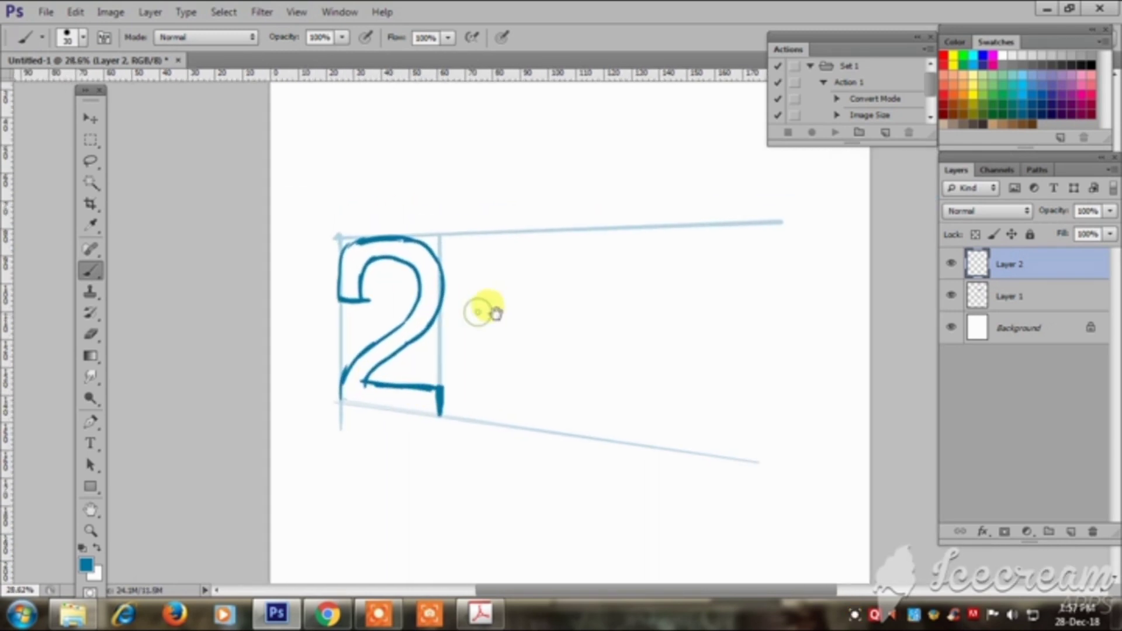
Sketch the outlined 0 with its inner contour, then the 1 with its top diagonal.
drag(514, 235, 531, 422)
mouse_move(486, 238)
mouse_down()
mouse_move(593, 350)
mouse_move(489, 418)
mouse_up()
drag(516, 261, 529, 403)
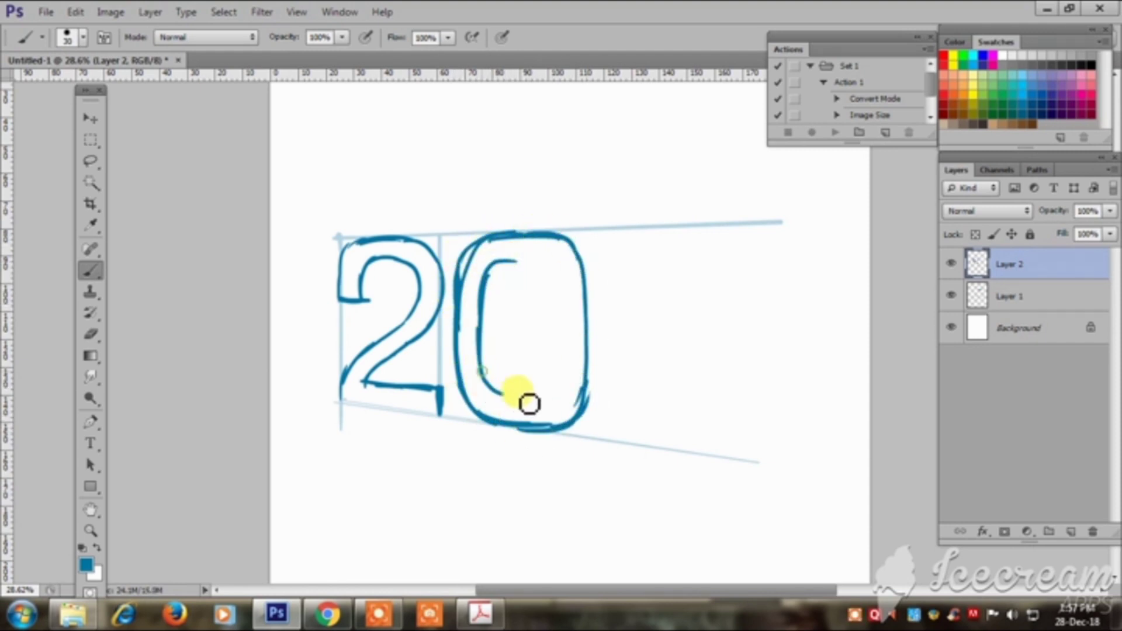
drag(544, 287, 560, 387)
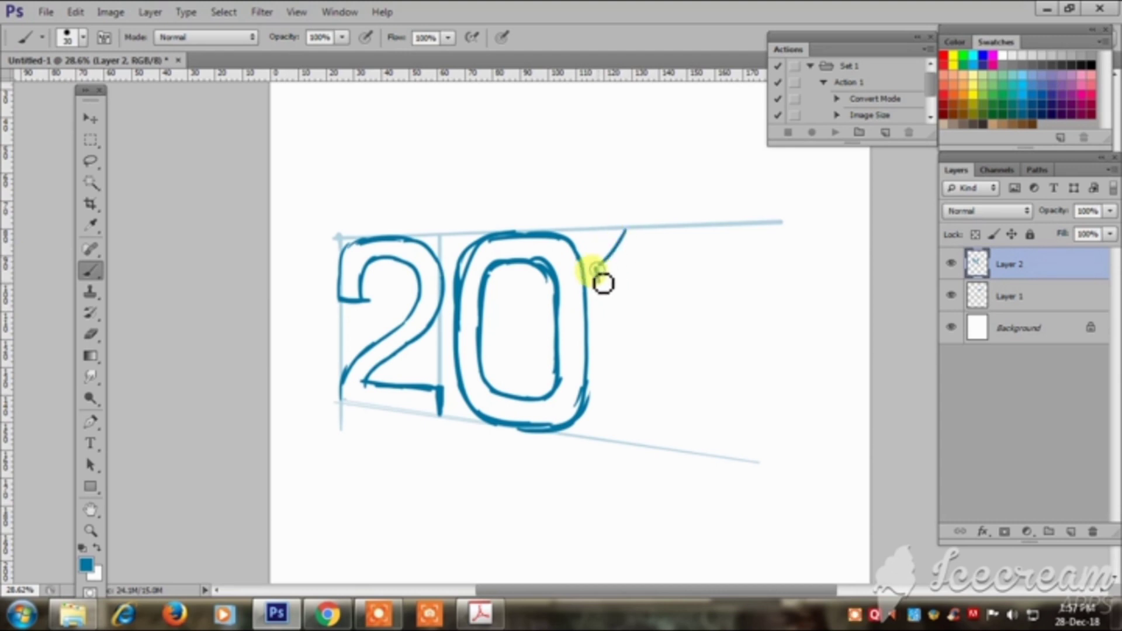
drag(628, 289, 642, 445)
mouse_move(654, 234)
mouse_down()
mouse_move(648, 447)
mouse_move(631, 446)
mouse_move(628, 258)
mouse_up()
Scale the guide and digit layers down together, then reselect the digits layer.
scroll(627, 258, right, 2)
scroll(652, 338, right, 2)
shift+click(1010, 296)
key(ctrl+t)
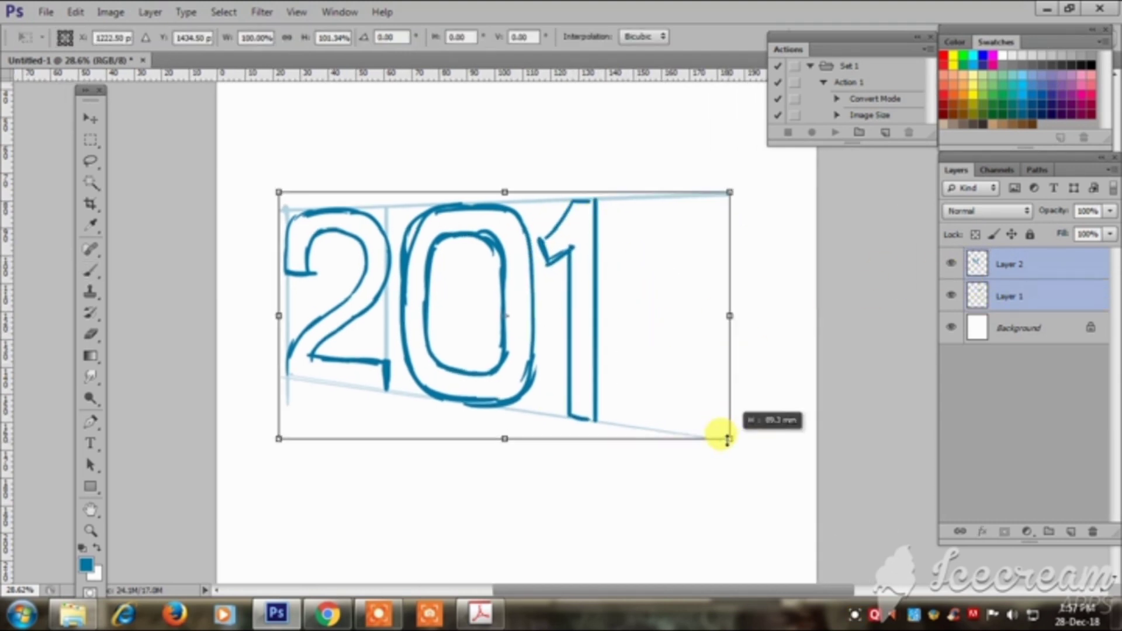
drag(725, 437, 689, 422)
key(Return)
click(972, 265)
key(b)
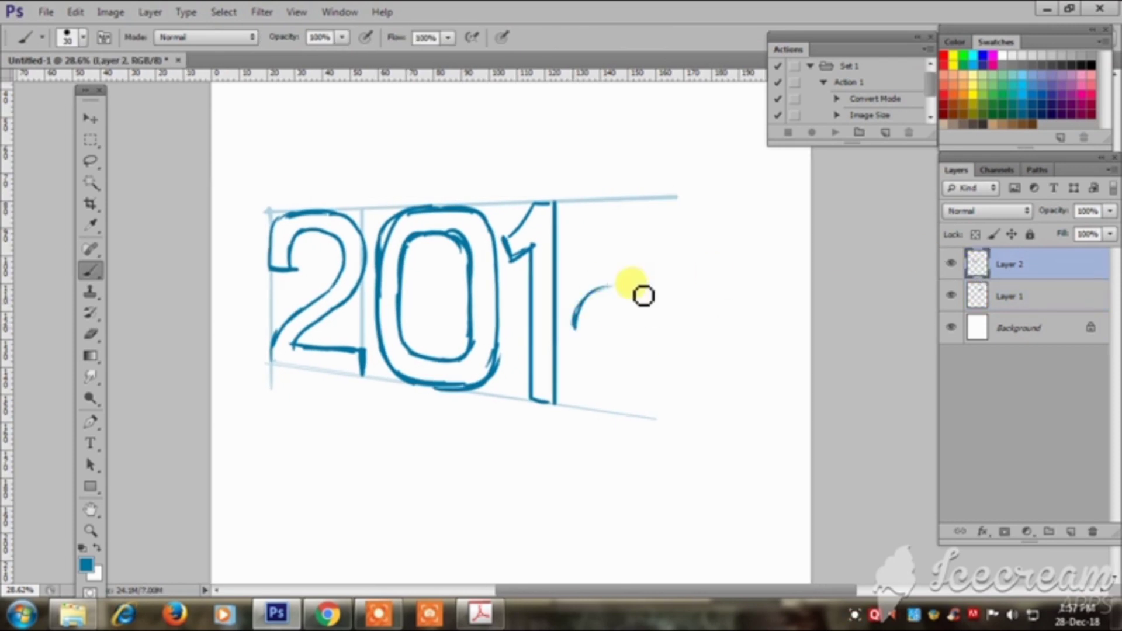
Sketch an 8, then squash it to about 82% height and slant it along the lower guide.
drag(643, 295, 621, 362)
scroll(653, 331, down, 1)
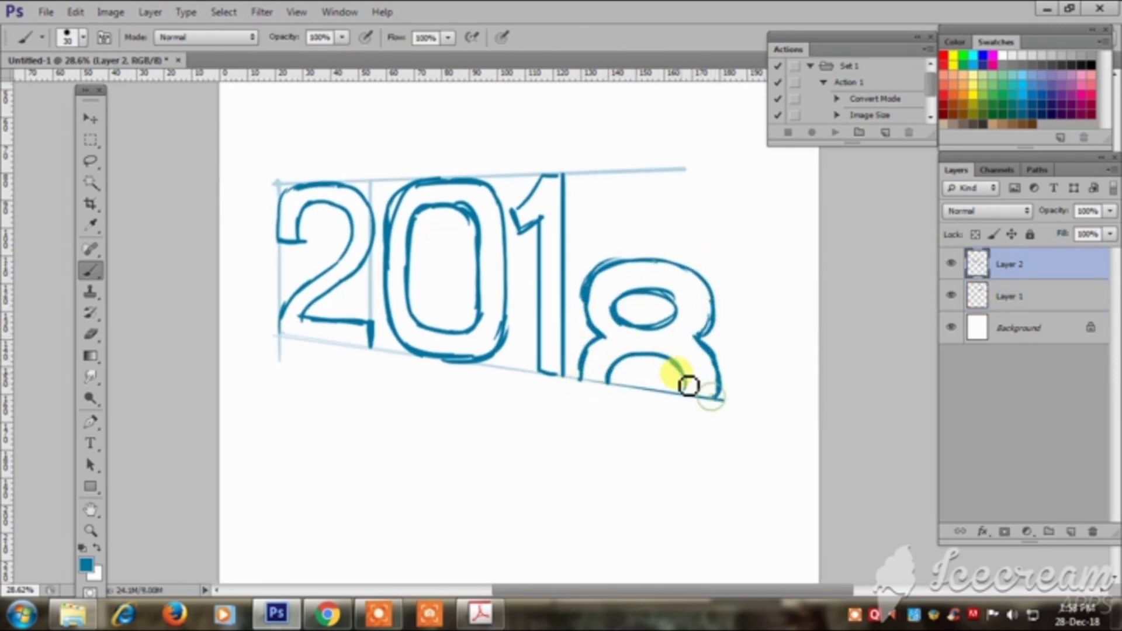
scroll(689, 384, up, 2)
key(l)
drag(571, 406, 576, 409)
key(ctrl+t)
drag(659, 250, 662, 296)
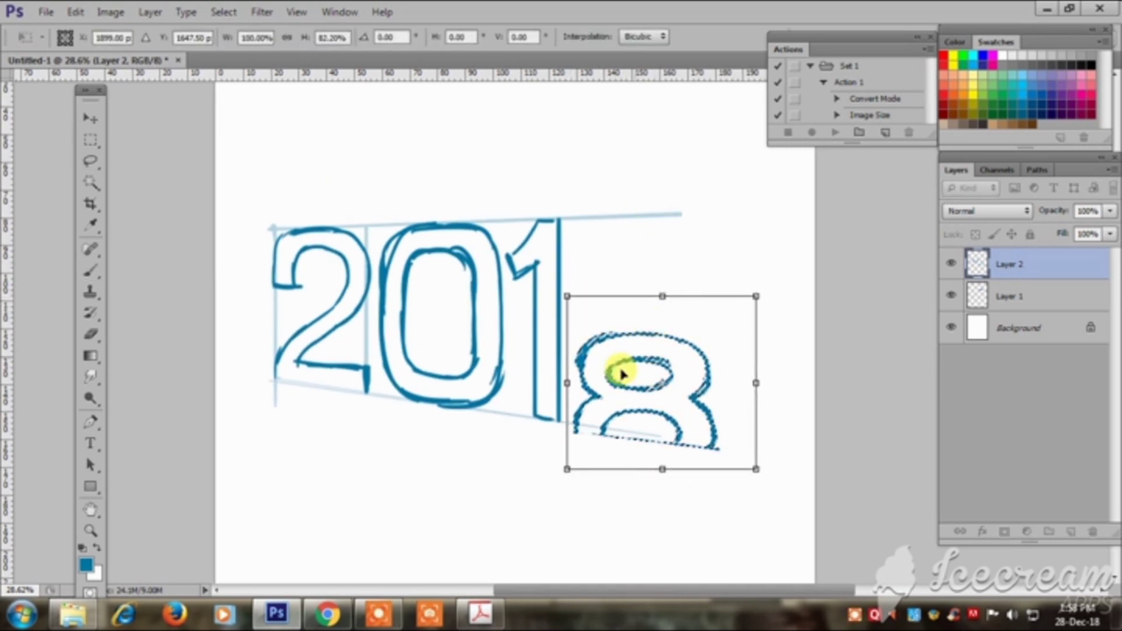
drag(567, 469, 571, 453)
key(Return)
key(b)
scroll(587, 234, up, 2)
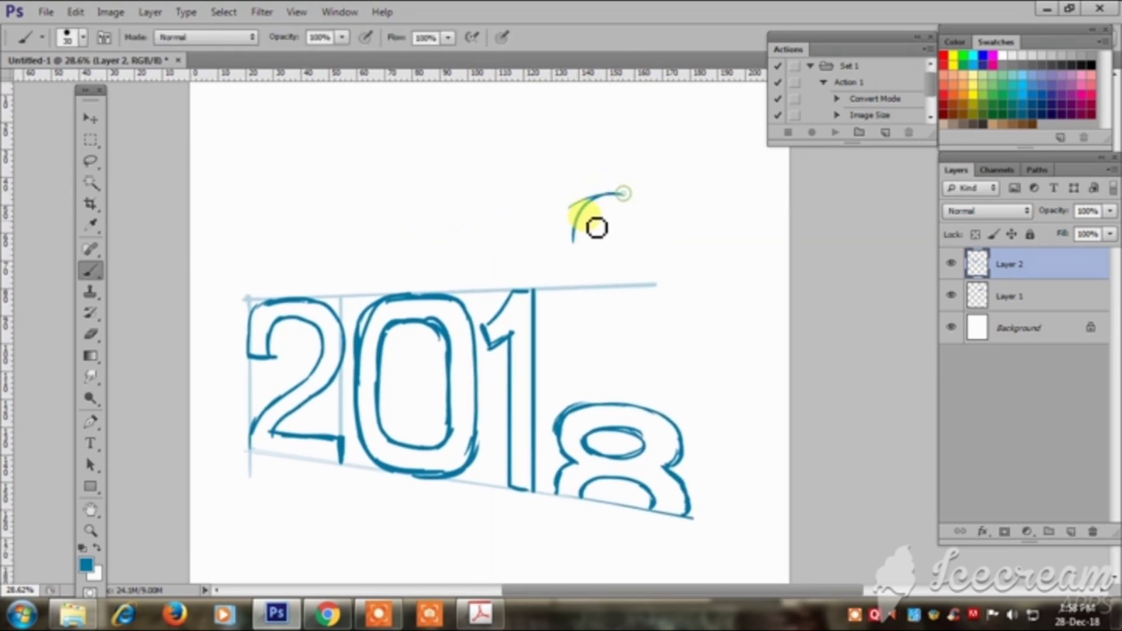
Sketch a 9 rising above the 8, with its loop, left side and tail.
drag(597, 228, 576, 237)
drag(586, 188, 636, 285)
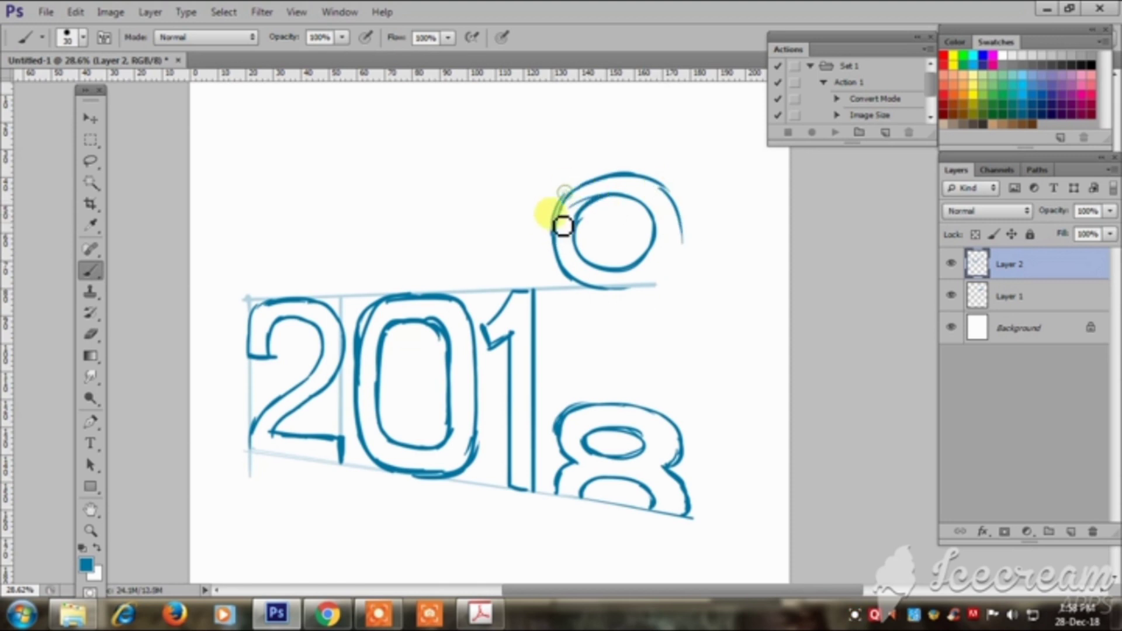
scroll(677, 248, down, 2)
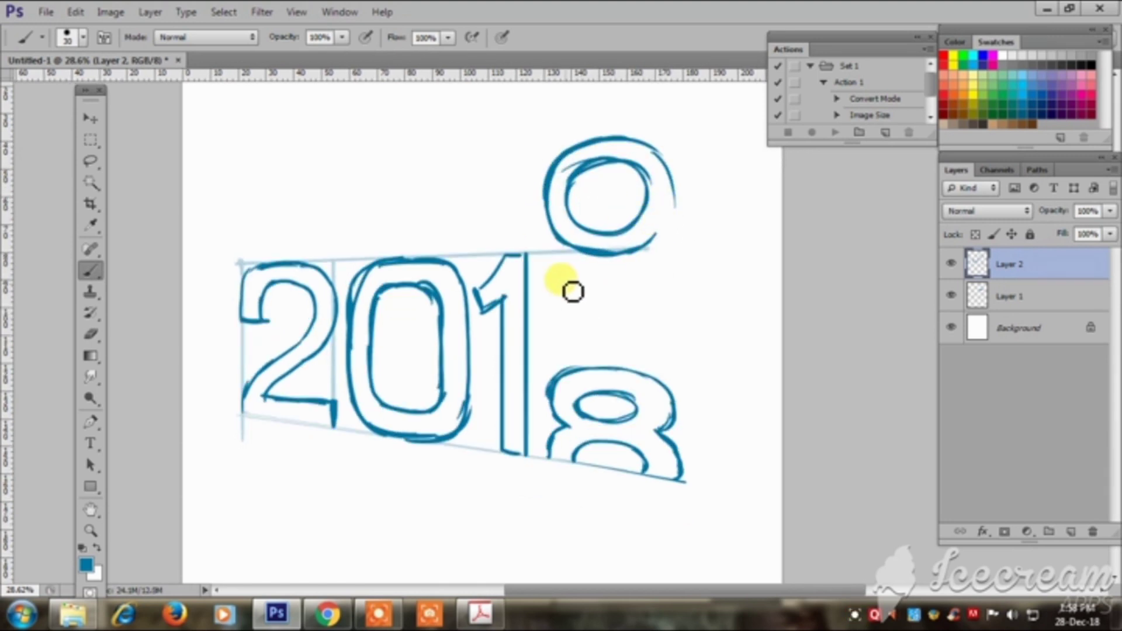
drag(676, 182, 575, 283)
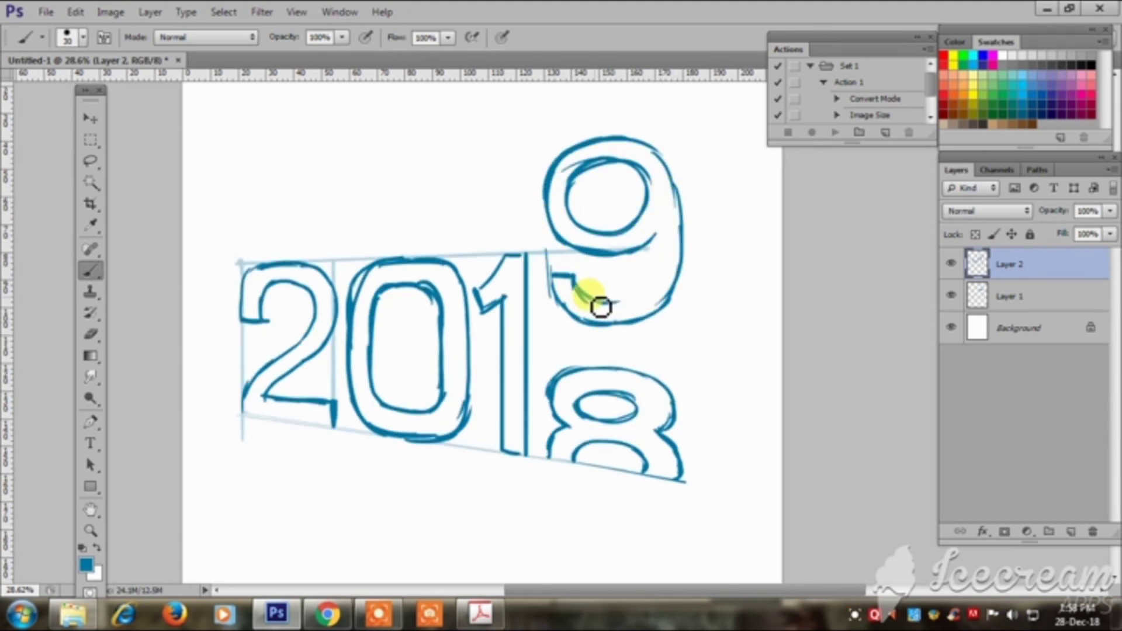
scroll(644, 218, right, 1)
Lasso and transform the 9, undoing an accidental move of the sketch.
key(l)
mouse_move(556, 332)
mouse_down()
mouse_move(630, 341)
mouse_move(657, 328)
mouse_up()
key(v)
key(ctrl+t)
key(Return)
key(ctrl+d)
drag(565, 248, 560, 222)
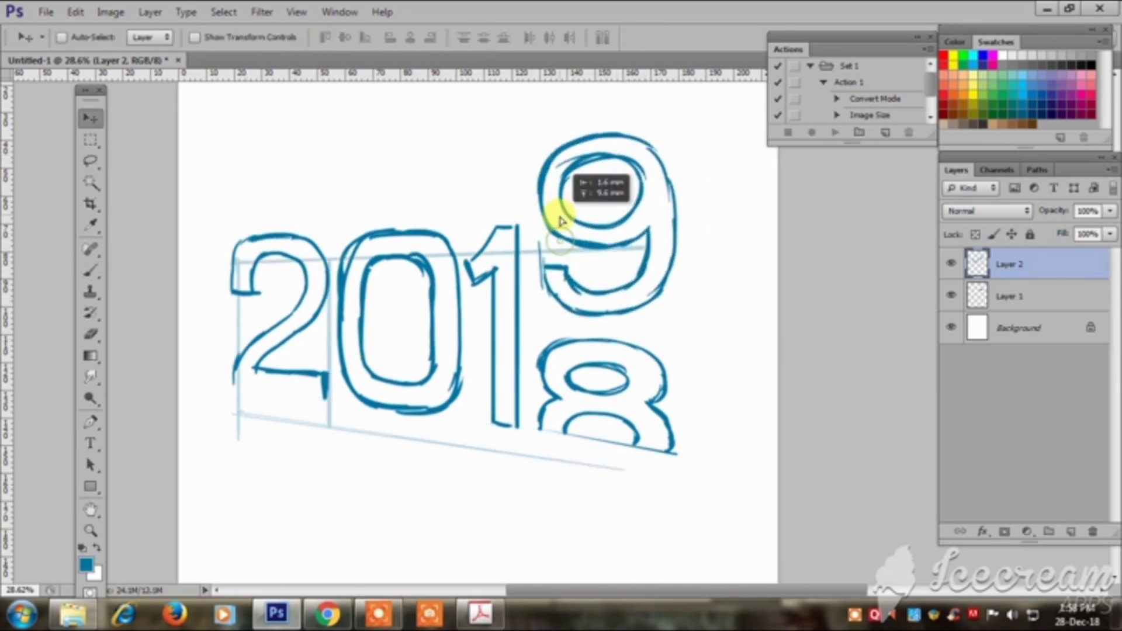
key(ctrl+z)
Lasso the 9's inner loop and reshape it with Free Transform.
key(l)
drag(660, 237, 567, 222)
key(ctrl+t)
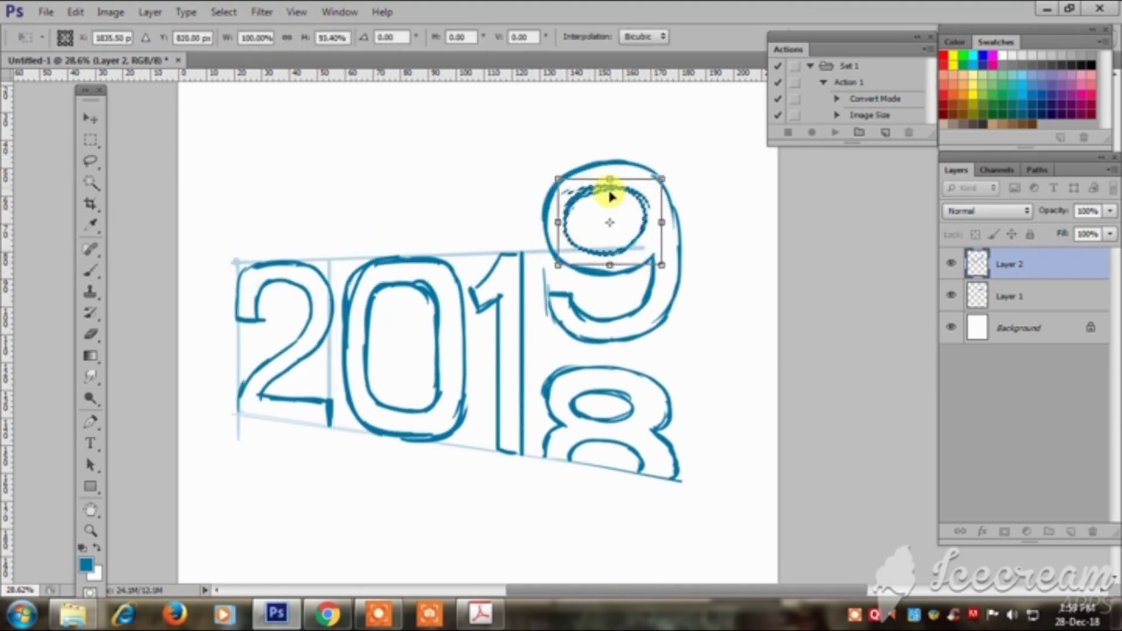
key(Return)
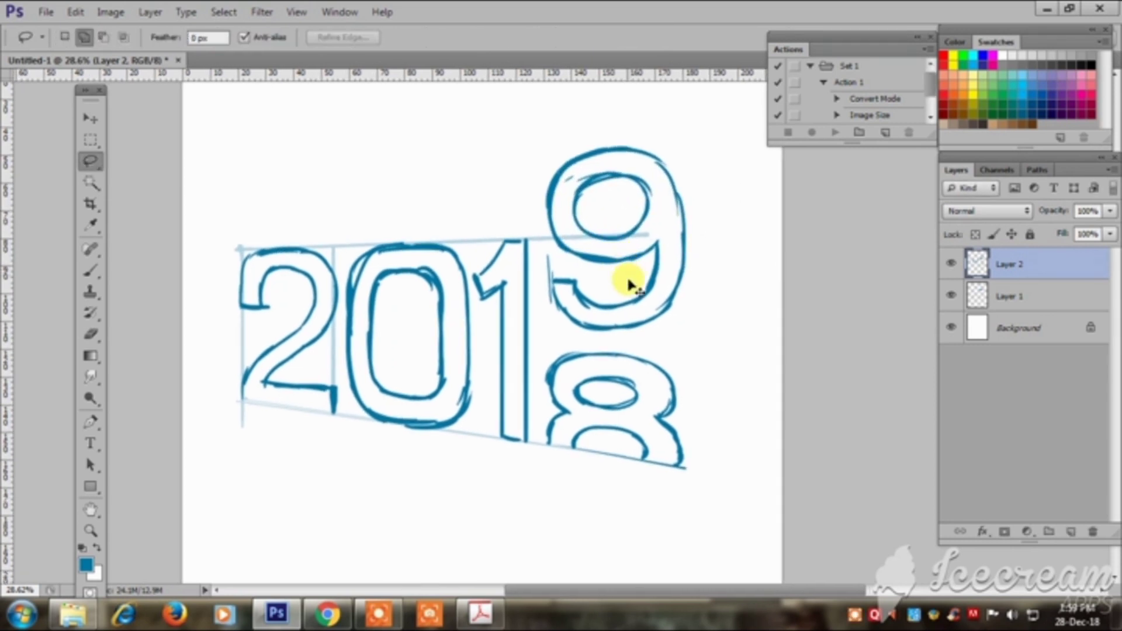
Fade the digit sketch layer to 30% opacity and zoom in on the 2.
key(v)
key(3)
key(p)
drag(264, 266, 242, 334)
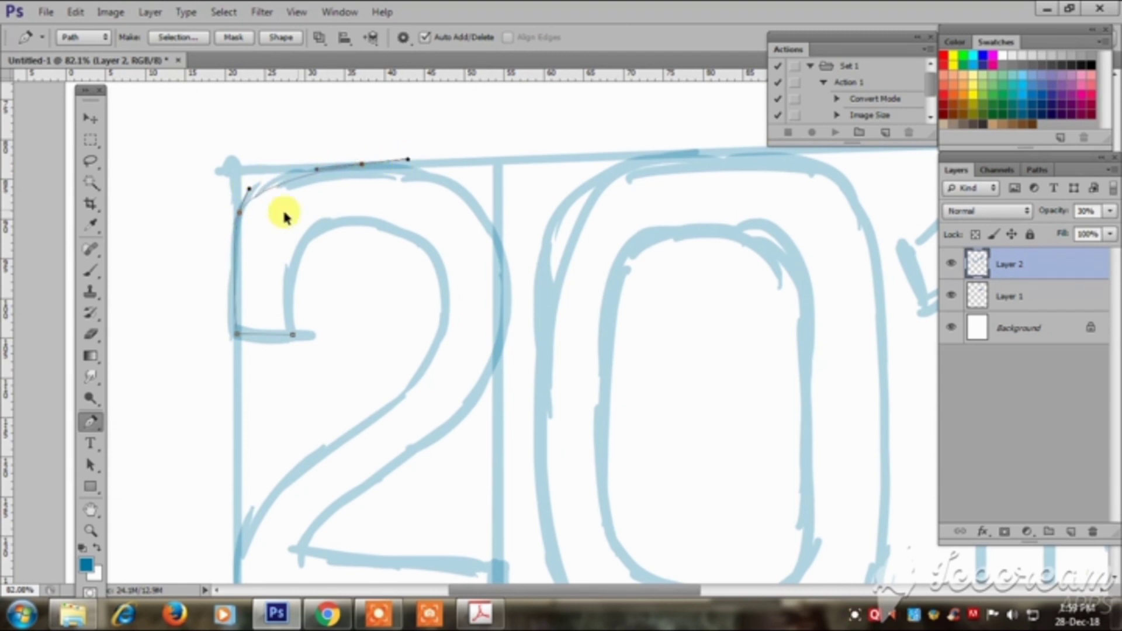
Trace the 2's outline with a pen path of curved and corner points.
drag(492, 367, 474, 421)
scroll(433, 380, down, 3)
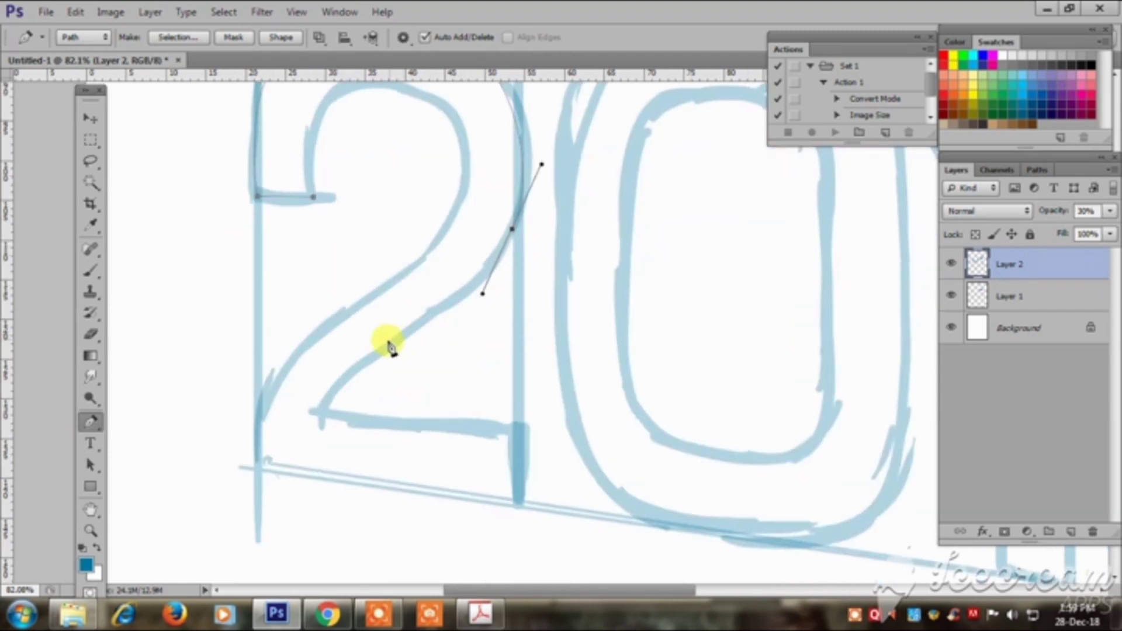
click(375, 350)
scroll(351, 353, down, 1)
click(323, 369)
click(513, 388)
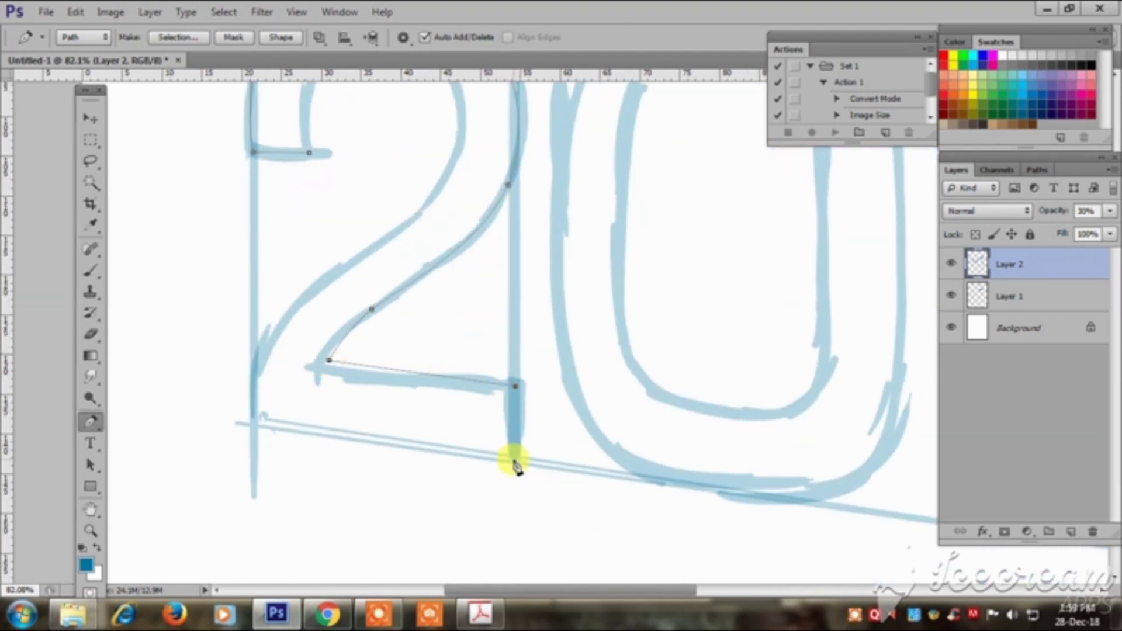
scroll(254, 412, up, 2)
drag(310, 345, 371, 301)
scroll(374, 298, up, 3)
drag(435, 279, 439, 250)
drag(354, 186, 314, 192)
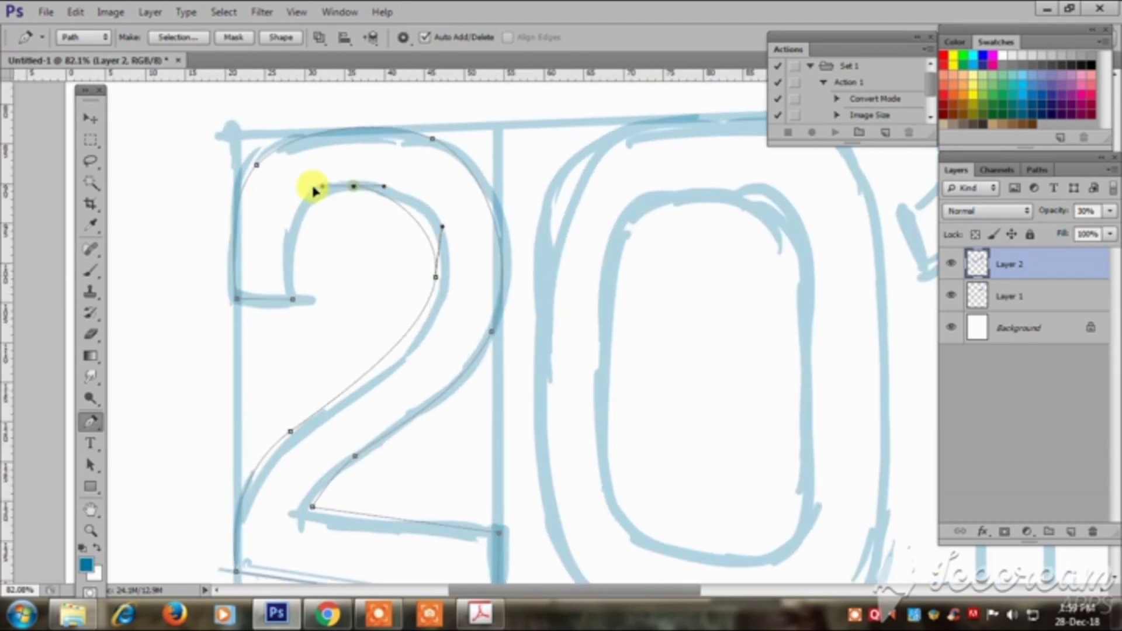
Trace the outer outline of the 0 with smooth pen points.
scroll(452, 276, down, 1)
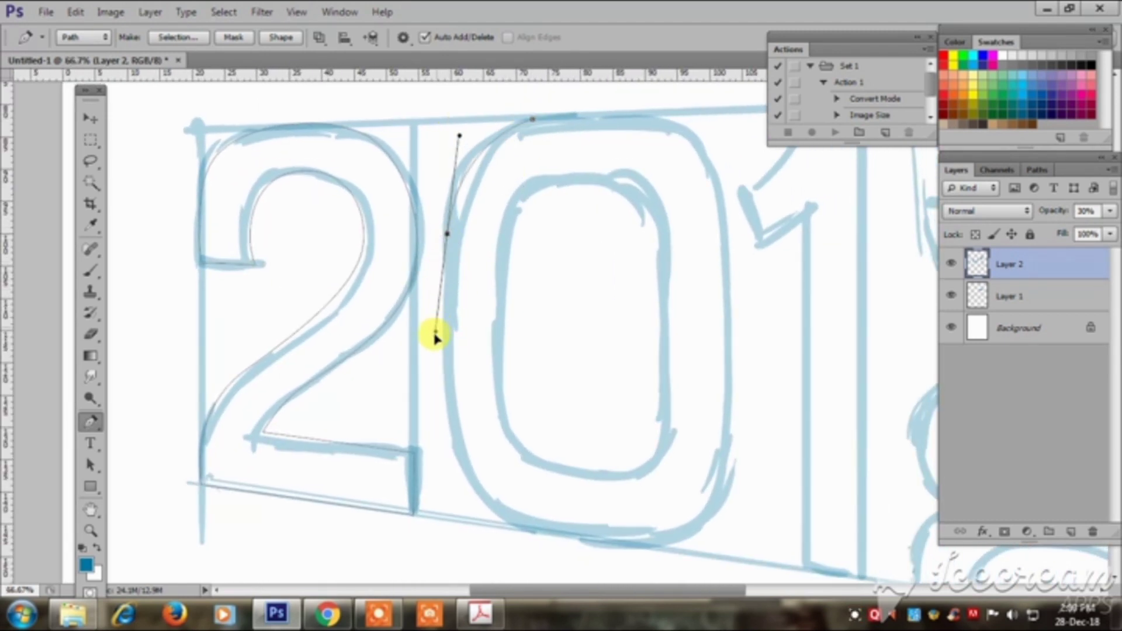
scroll(435, 338, down, 1)
drag(424, 485, 461, 532)
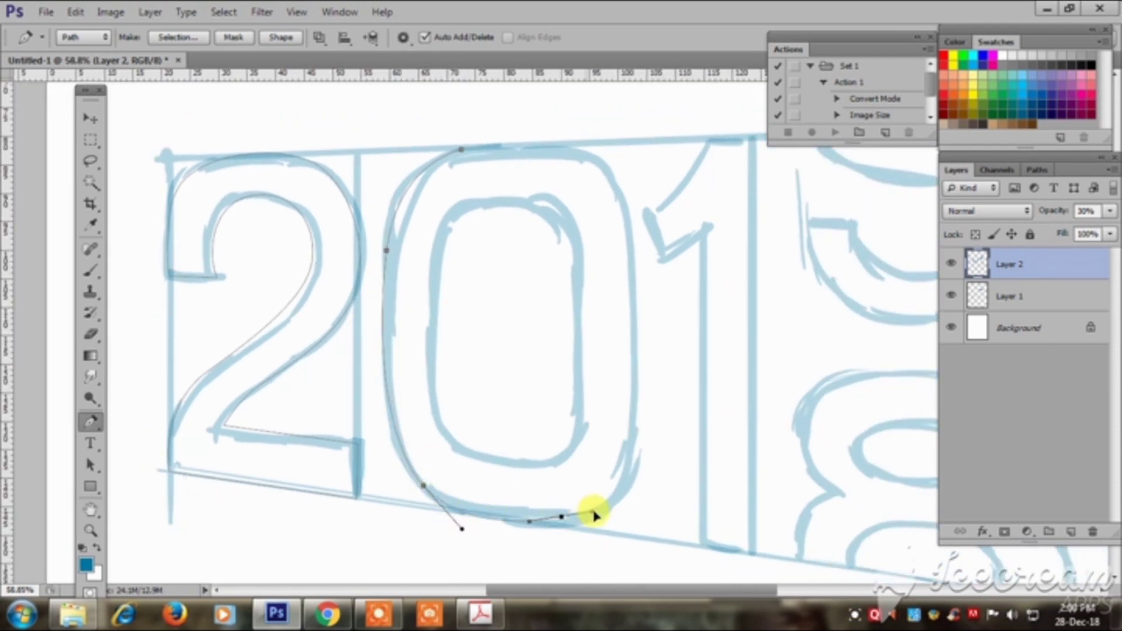
drag(635, 284, 631, 208)
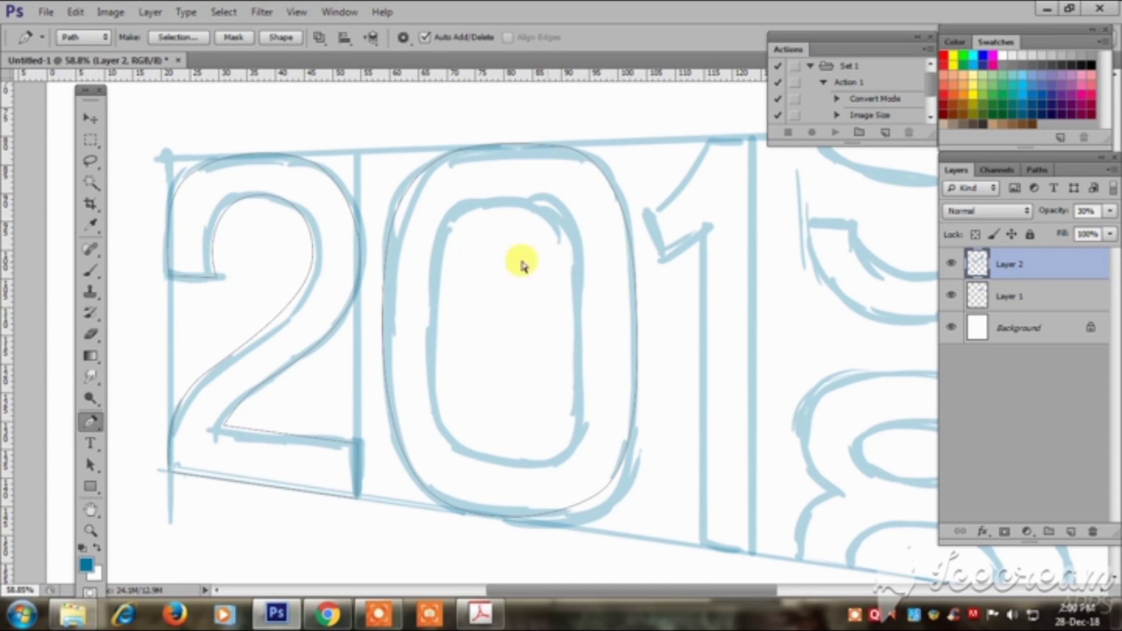
click(391, 442)
drag(390, 248, 390, 159)
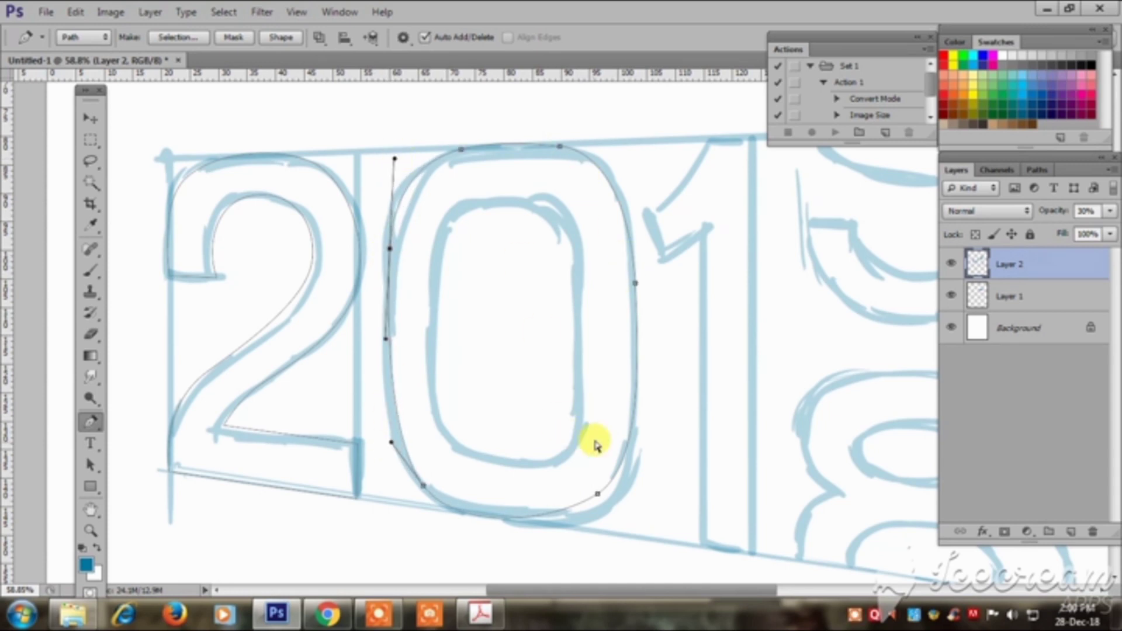
Scale a copy of the 0 path inward to form the 0's inner outline.
key(ctrl+alt+t)
drag(624, 481, 583, 443)
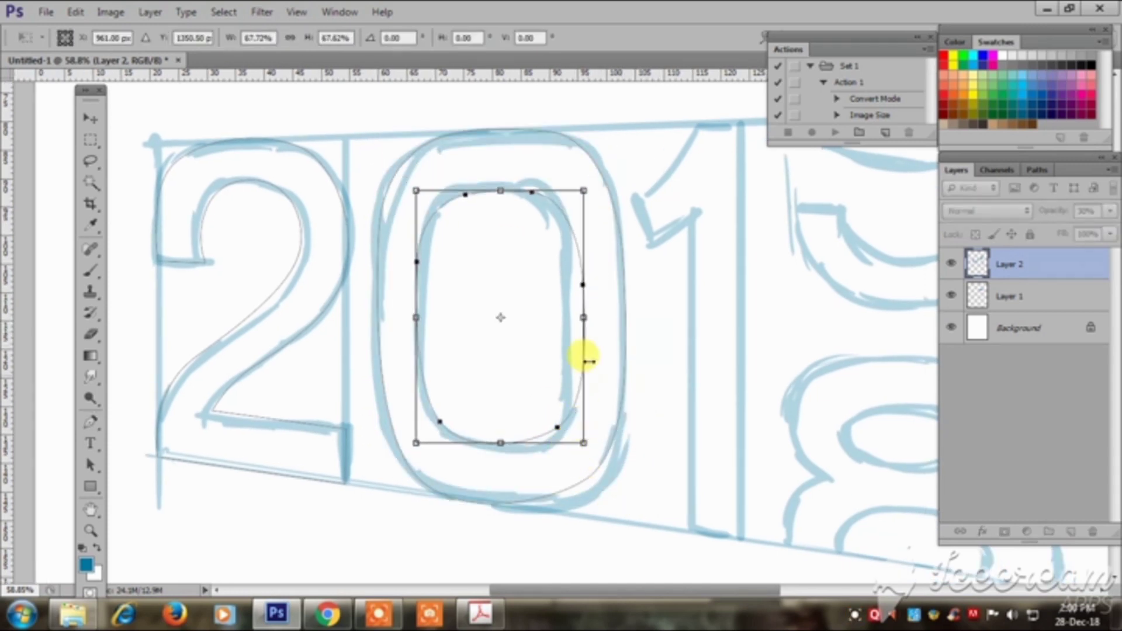
drag(416, 319, 427, 313)
key(Return)
key(ctrl+r)
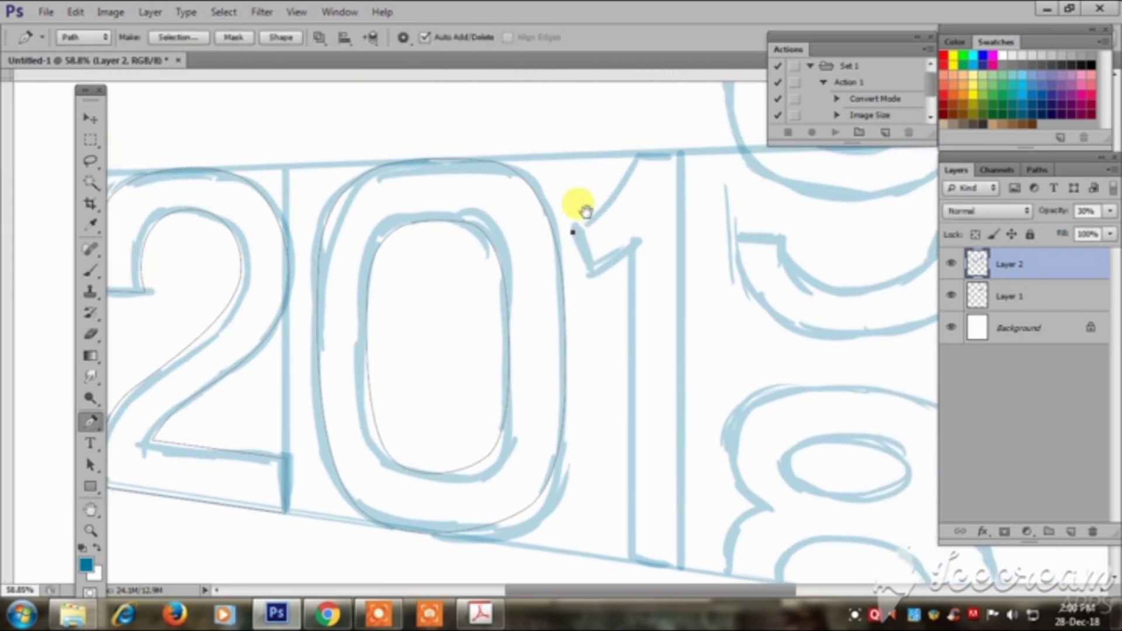
key(ctrl+r)
Begin a pen path along the 1's top diagonal.
drag(630, 166, 637, 144)
scroll(667, 482, down, 3)
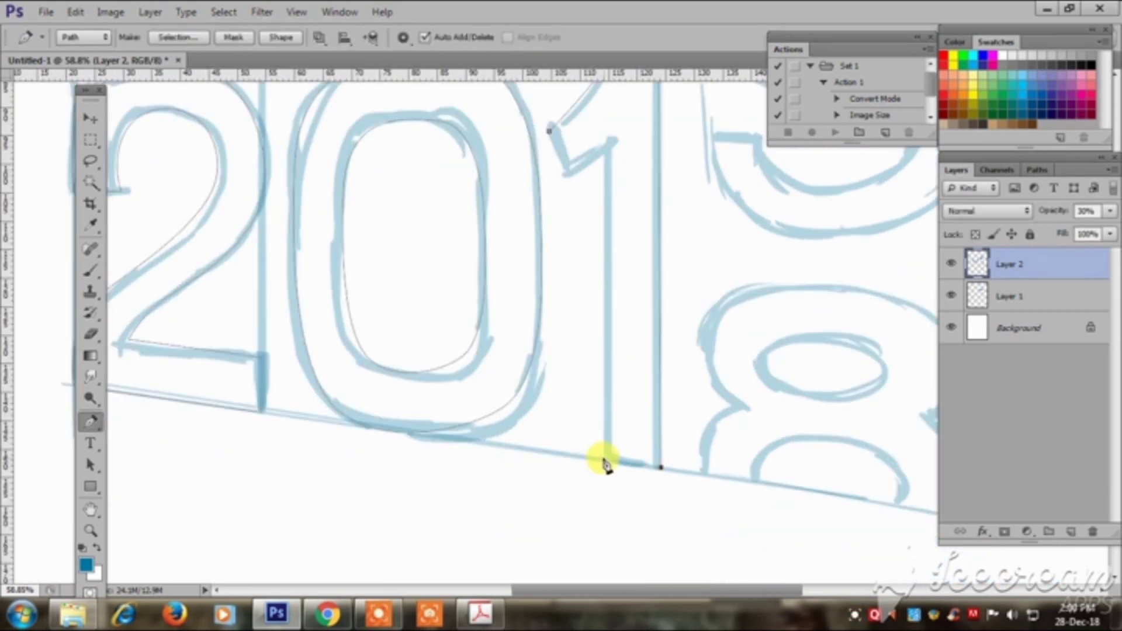
scroll(608, 246, up, 3)
scroll(535, 266, right, 5)
scroll(543, 251, up, 3)
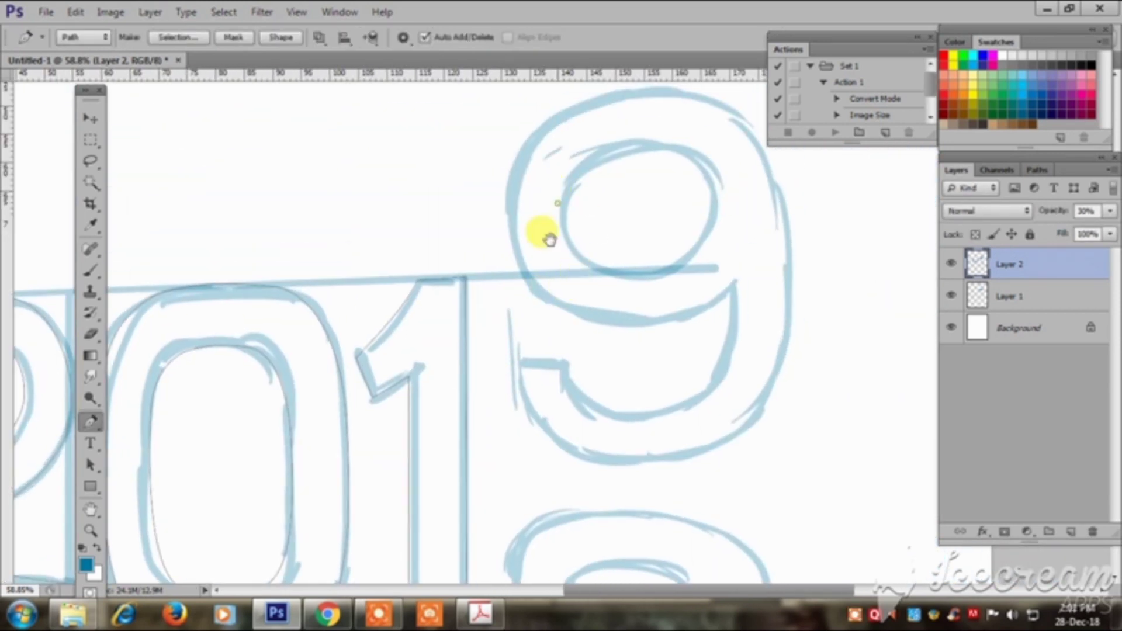
scroll(549, 240, up, 1)
Draw an ellipse path over the 9's loop and enlarge it to fit.
right_click(91, 487)
click(176, 514)
mouse_move(552, 187)
mouse_down()
mouse_move(692, 318)
mouse_move(688, 197)
mouse_move(709, 201)
mouse_up()
key(ctrl+t)
drag(746, 238, 753, 243)
key(Return)
Pen-trace the 9's inner and outer lower curves along the sketch.
key(p)
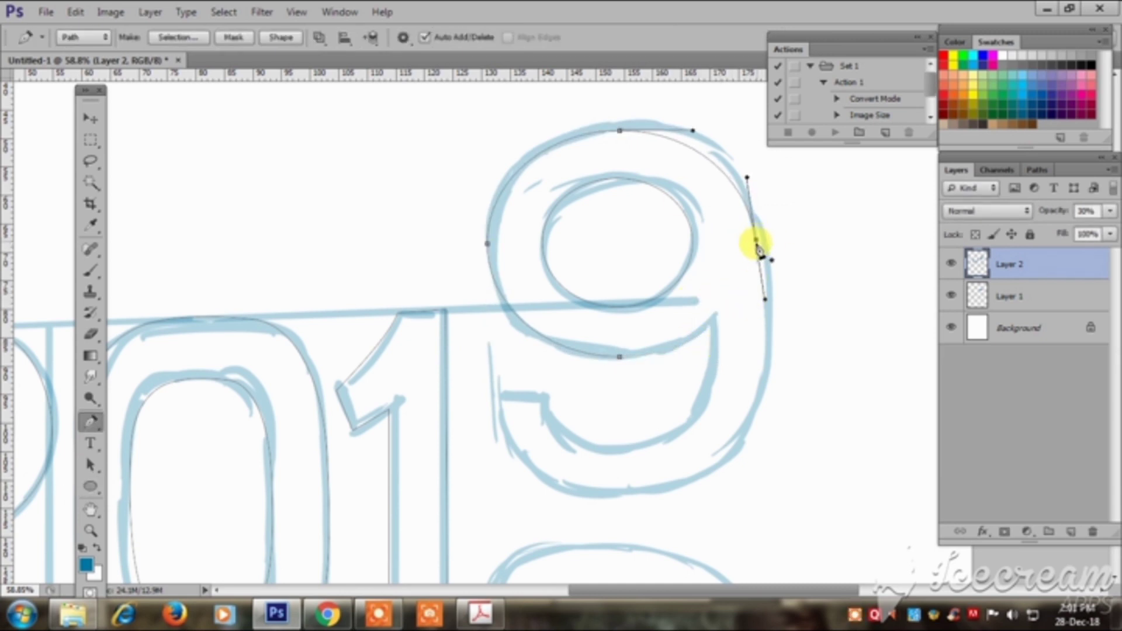
drag(657, 438, 593, 464)
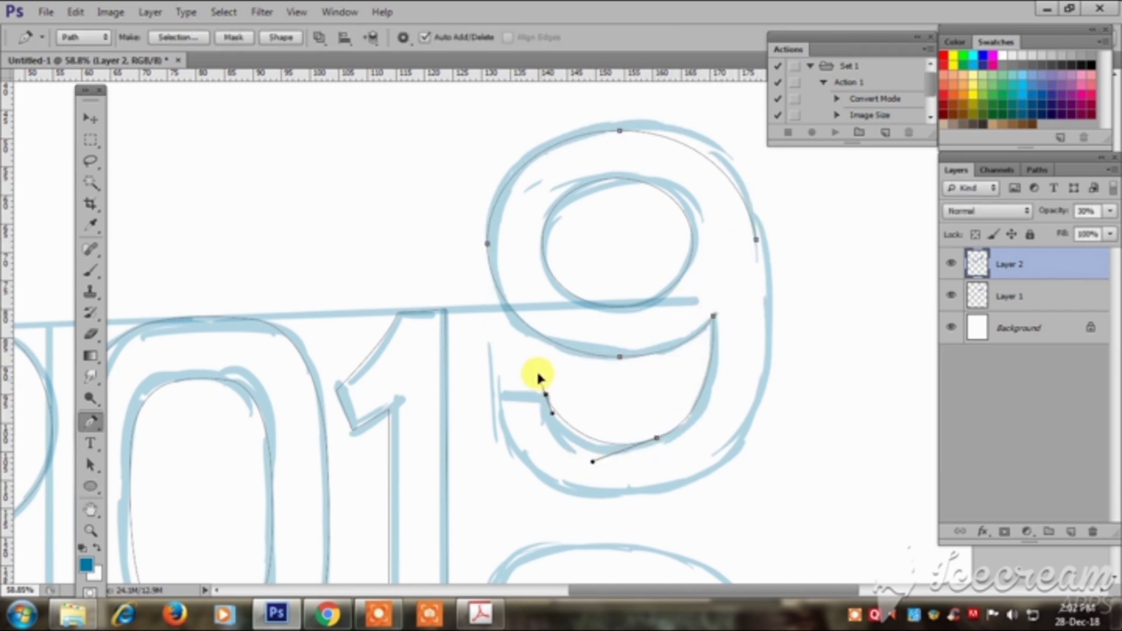
drag(738, 443, 690, 504)
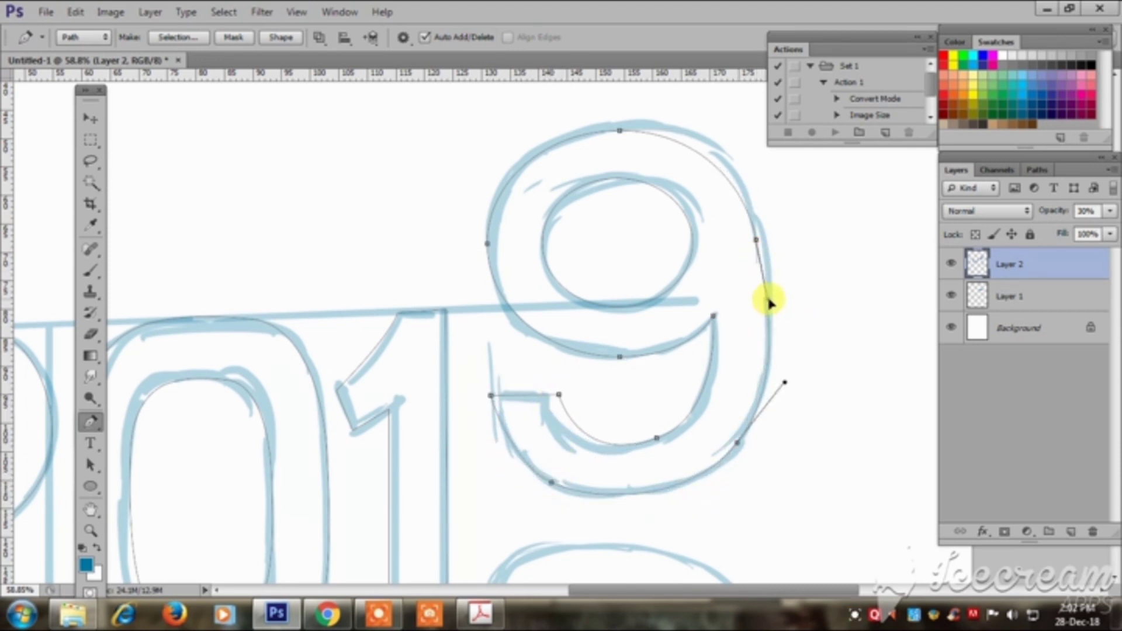
scroll(769, 303, down, 3)
Draw ellipse paths inside the 8's upper loop and tilted lower loop.
scroll(721, 276, down, 2)
key(u)
drag(556, 307, 697, 378)
key(ctrl+t)
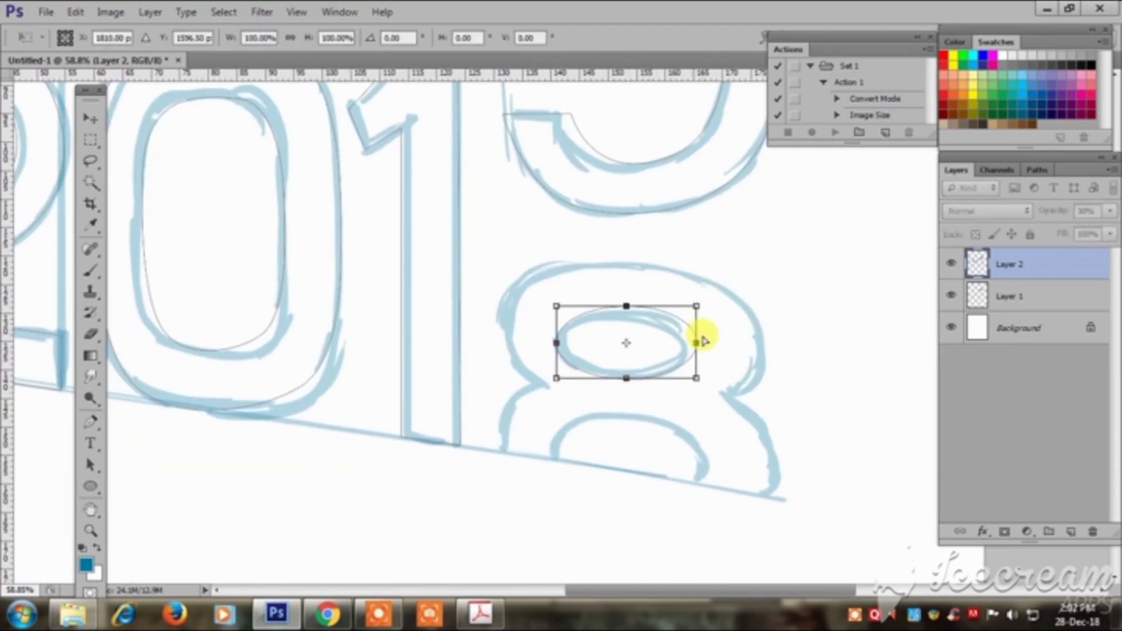
key(Return)
scroll(648, 314, down, 2)
mouse_move(554, 378)
mouse_down()
mouse_move(673, 448)
mouse_move(552, 401)
mouse_up()
key(ctrl+t)
key(Return)
Pen-trace the 8's outer outline down its right side and around the lower bowl.
key(p)
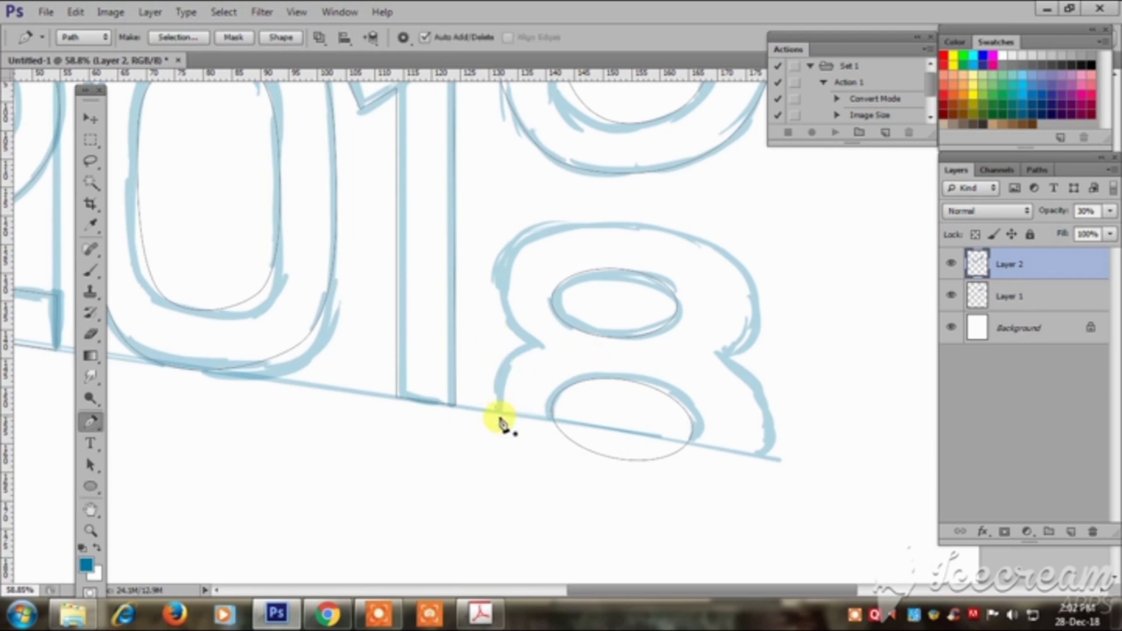
drag(732, 250, 774, 282)
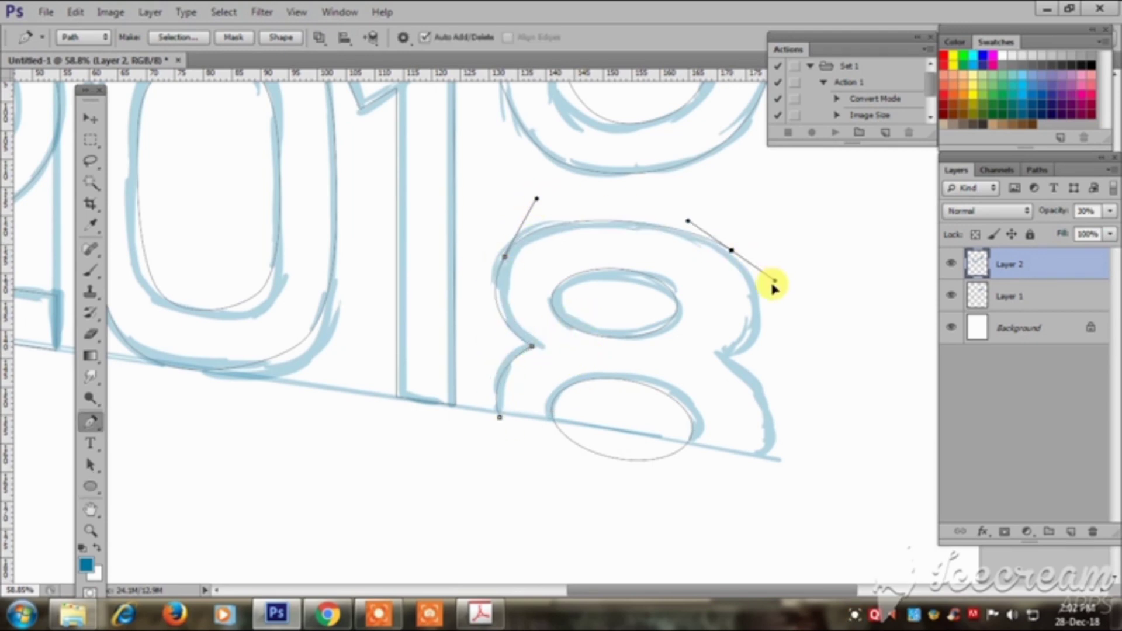
drag(732, 250, 722, 251)
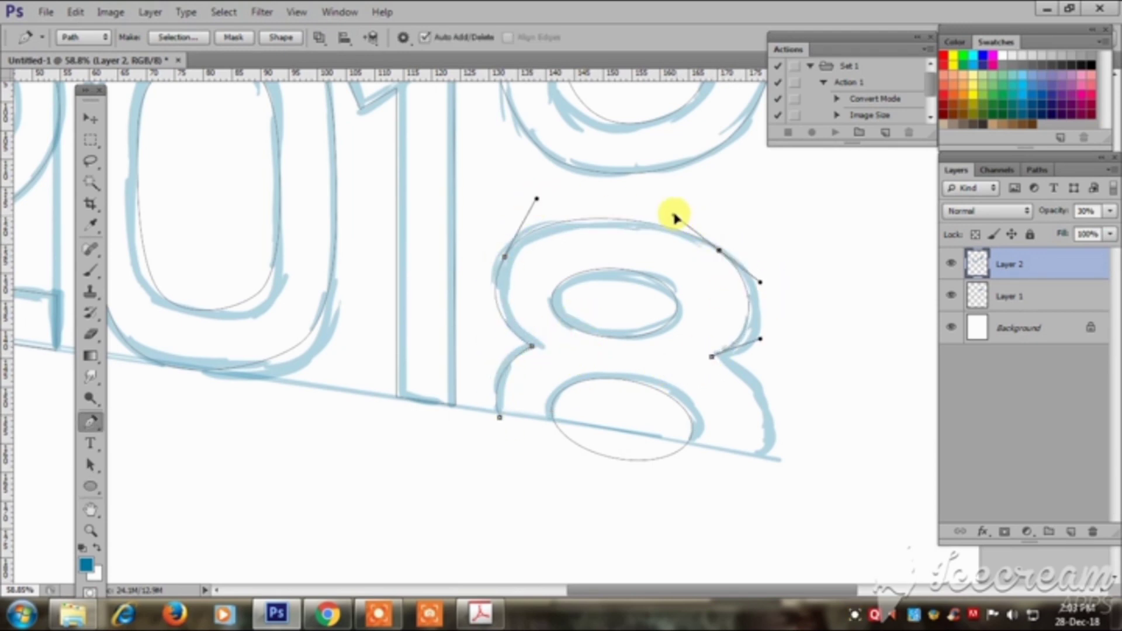
scroll(710, 397, down, 2)
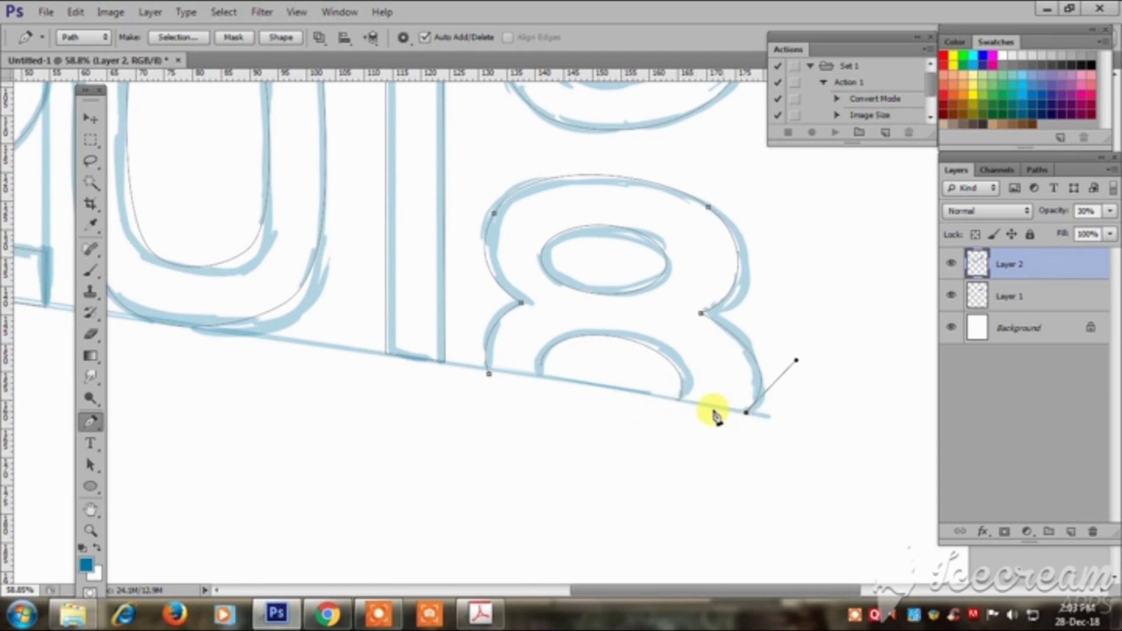
ctrl+click(654, 399)
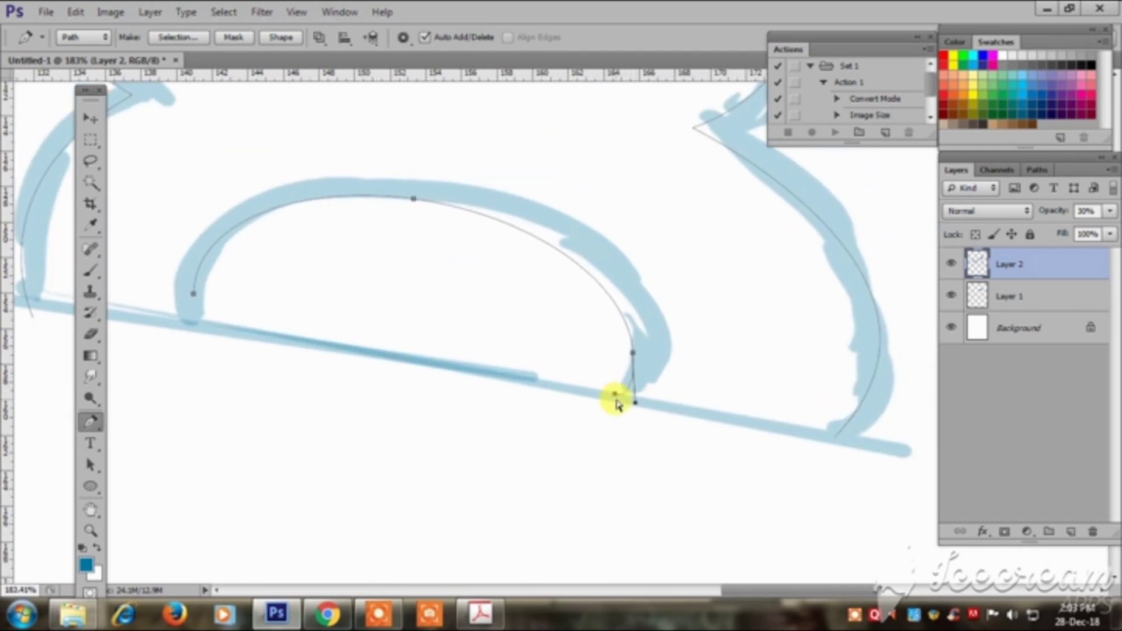
scroll(816, 436, left, 5)
drag(405, 330, 411, 357)
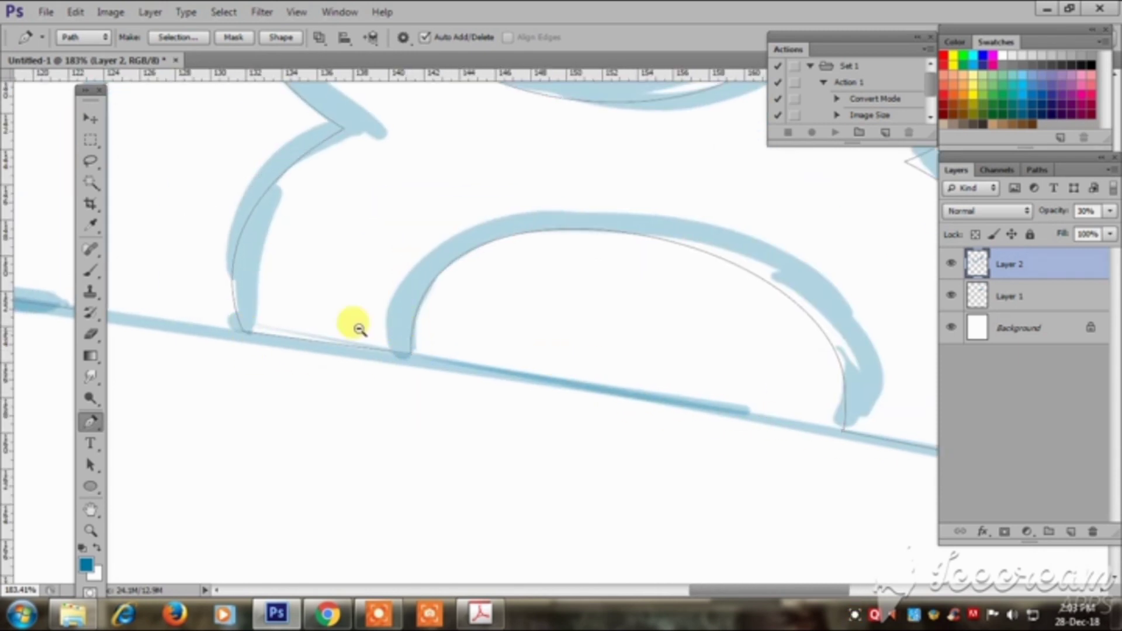
Hide the sketch layers, load all digit paths as a selection, and add Layer 3.
scroll(509, 258, down, 3)
scroll(548, 320, down, 2)
scroll(548, 320, down, 1)
drag(951, 296, 951, 264)
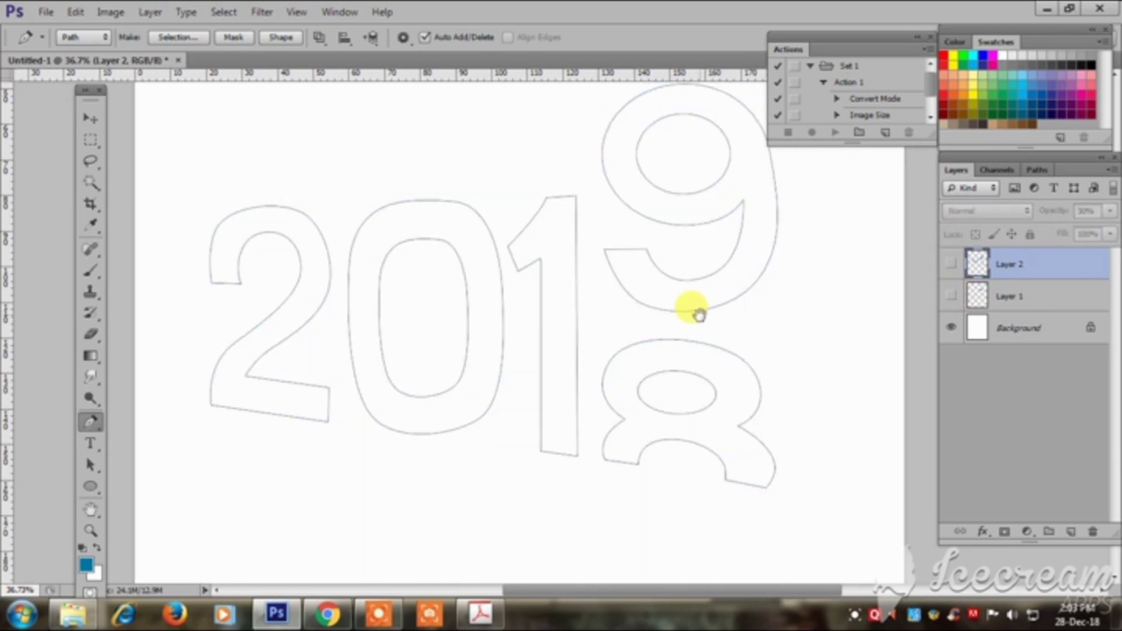
key(ctrl+Return)
key(ctrl+shift+alt+n)
Fill the 2019 lettering selection with green.
key(b)
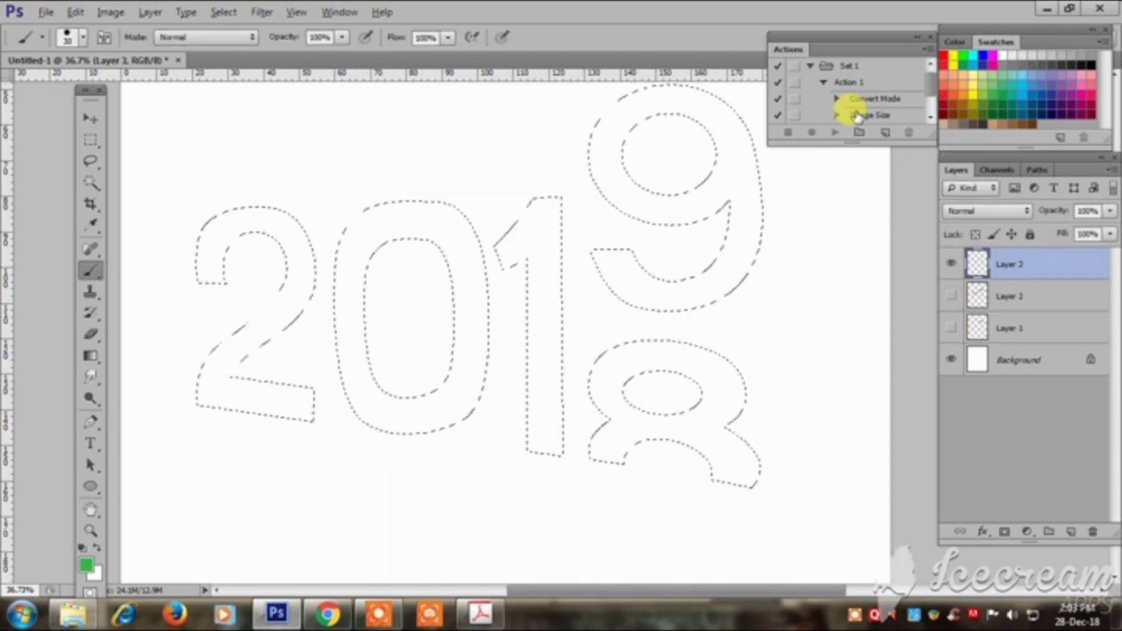
click(1023, 87)
key(alt+BackSpace)
key(ctrl+shift+s)
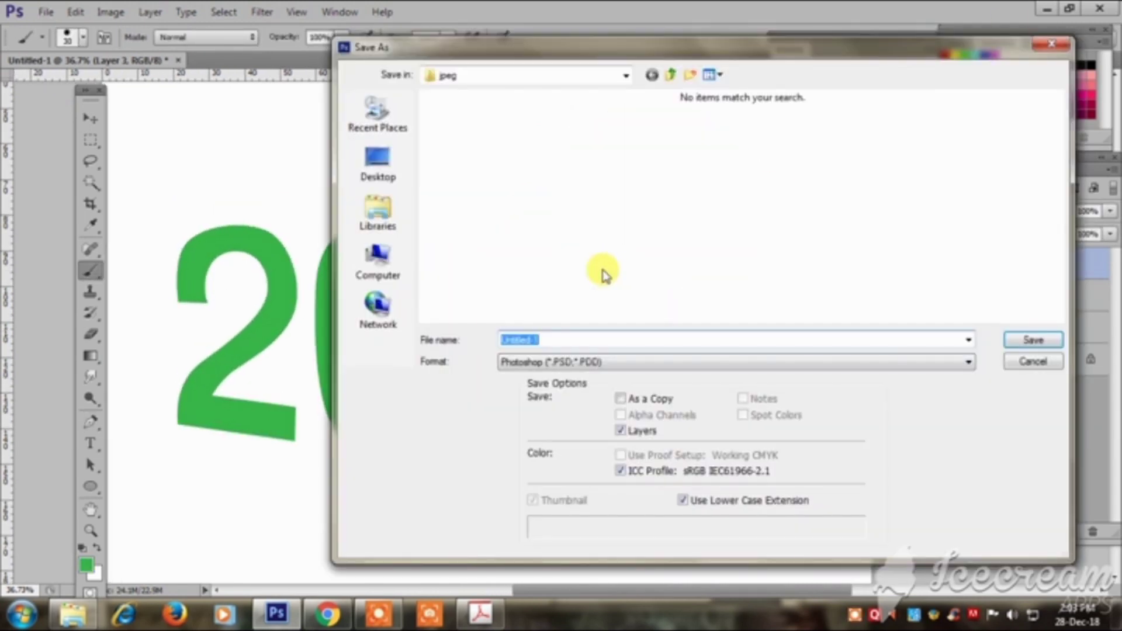
click(1032, 362)
Duplicate the green lettering, lighten the copy with Curves, and offset it behind and right.
key(ctrl+j)
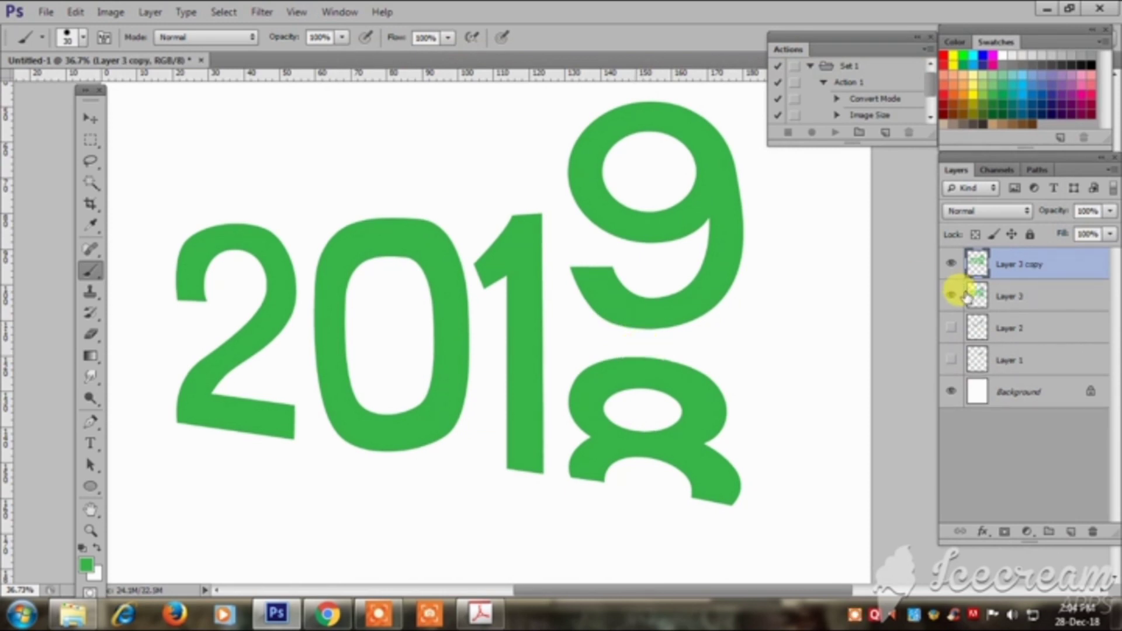
key(ctrl+m)
drag(982, 202, 990, 188)
key(Return)
key(v)
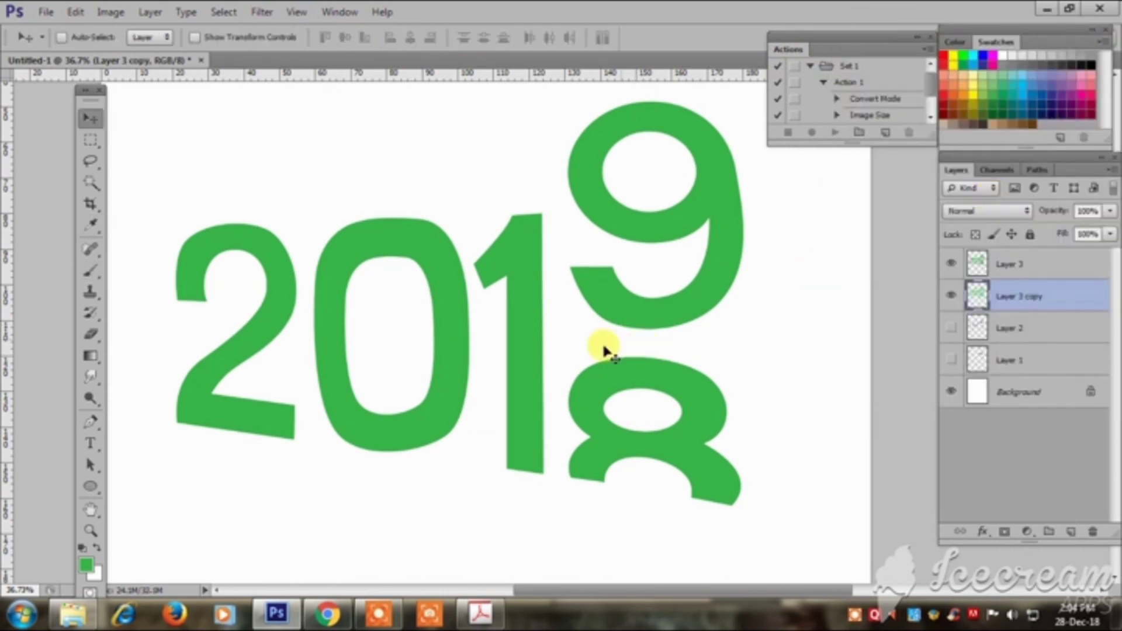
drag(609, 352, 652, 351)
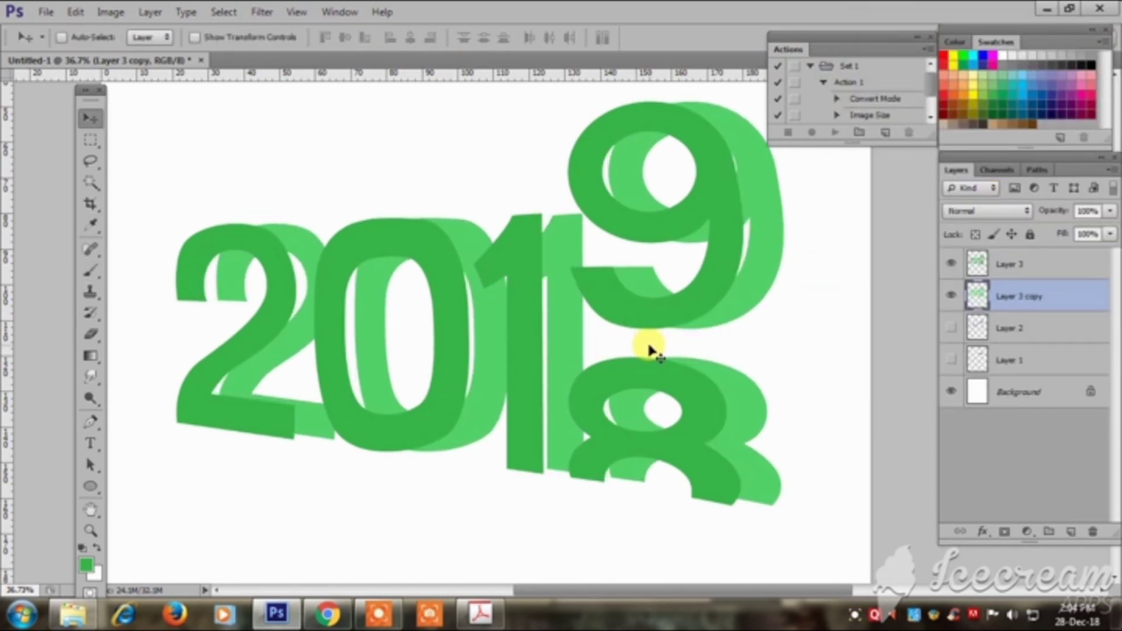
Widen the offset copy from its left side with Free Transform.
key(ctrl+t)
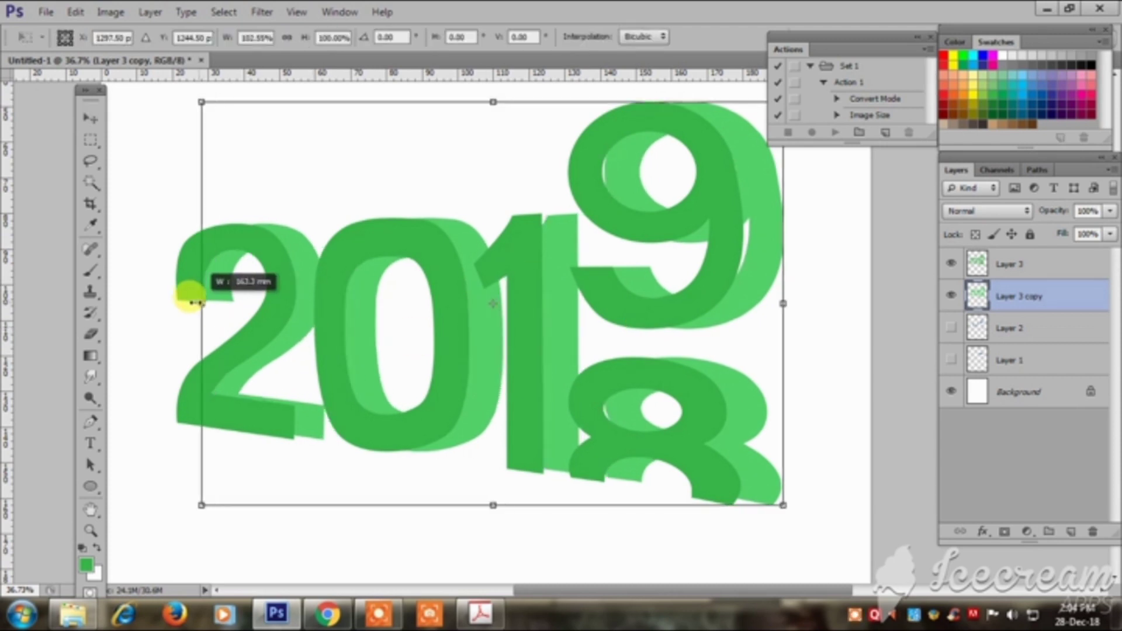
drag(195, 302, 188, 293)
key(Return)
key(ctrl+shift+s)
key(Escape)
Fill the offset copy with a darker green.
key(b)
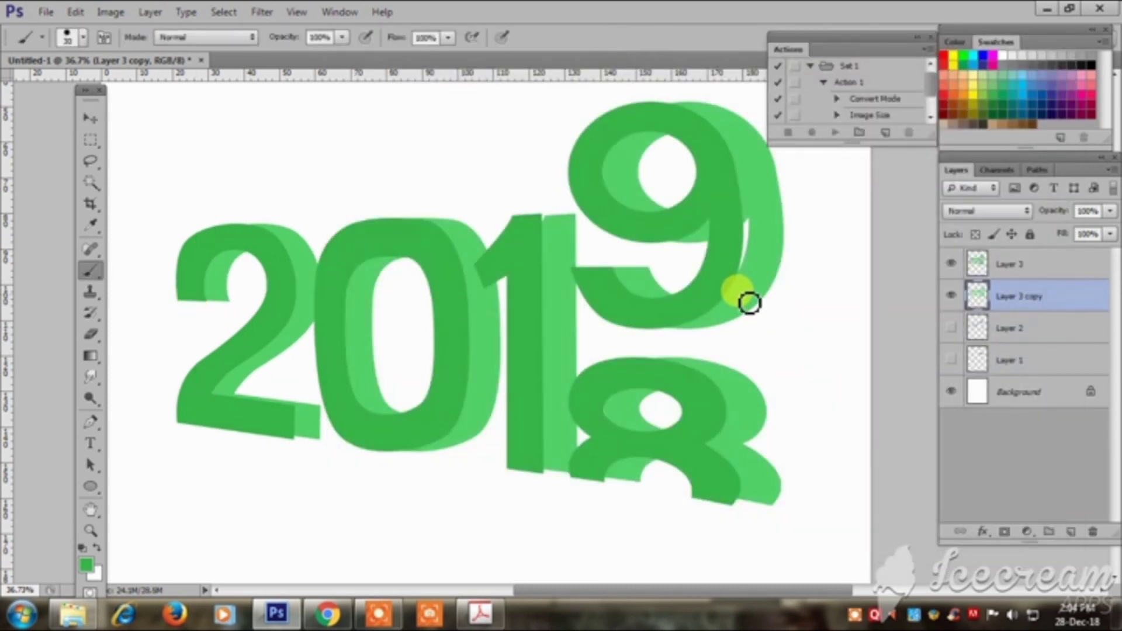
click(86, 565)
key(Return)
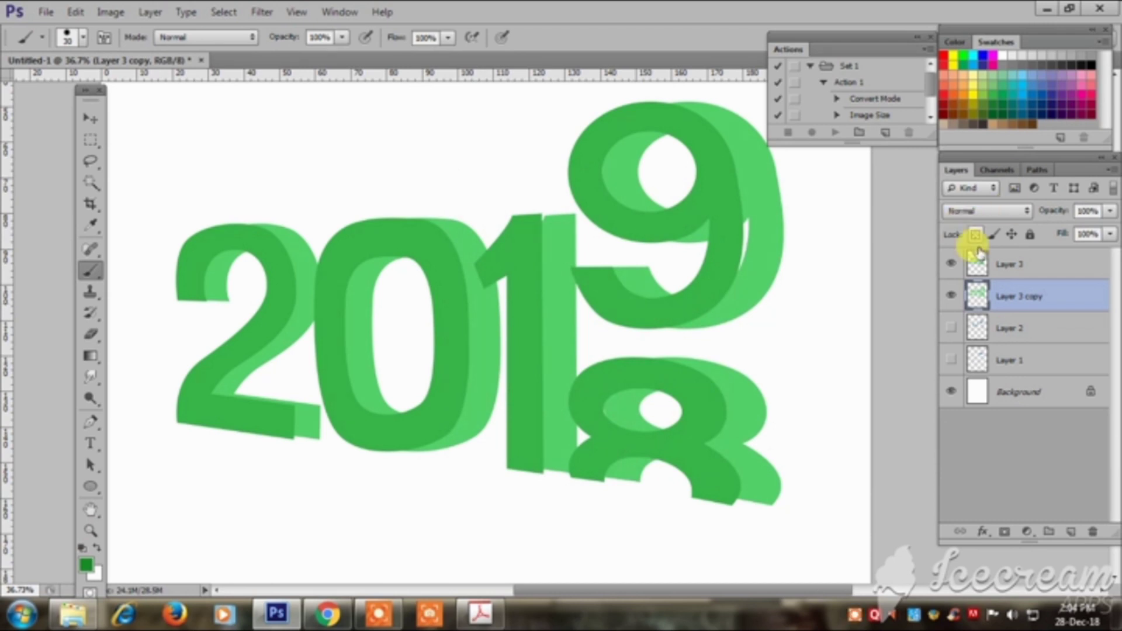
key(alt+BackSpace)
scroll(634, 238, up, 2)
Trace a pen path around the 9's bottom edge, underside and top.
key(p)
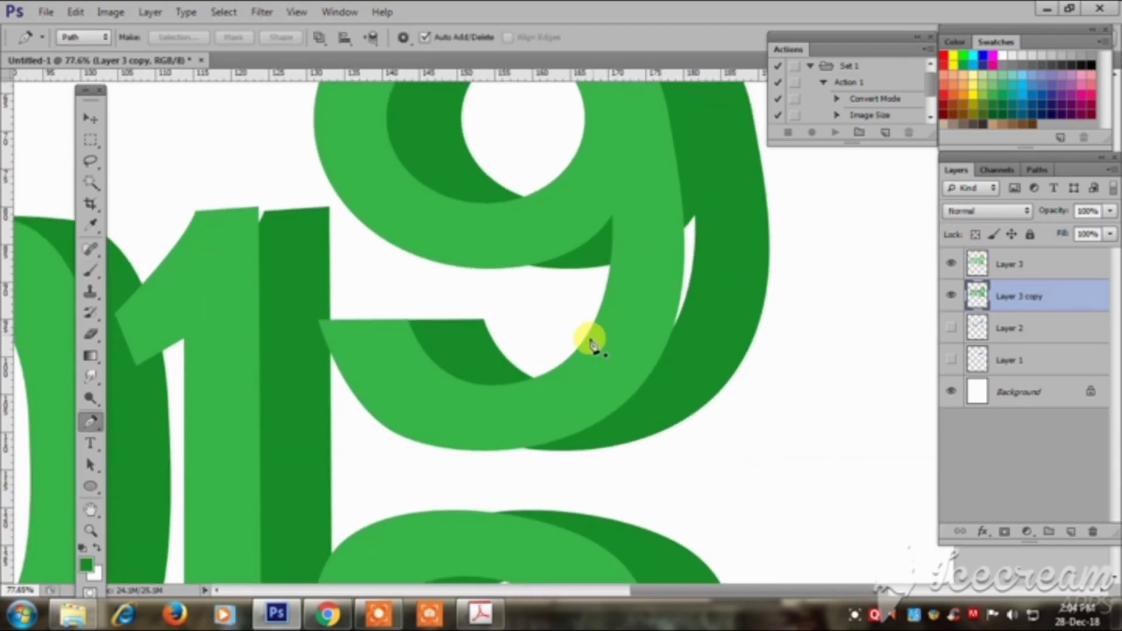
scroll(592, 345, up, 2)
click(379, 422)
drag(788, 390, 838, 356)
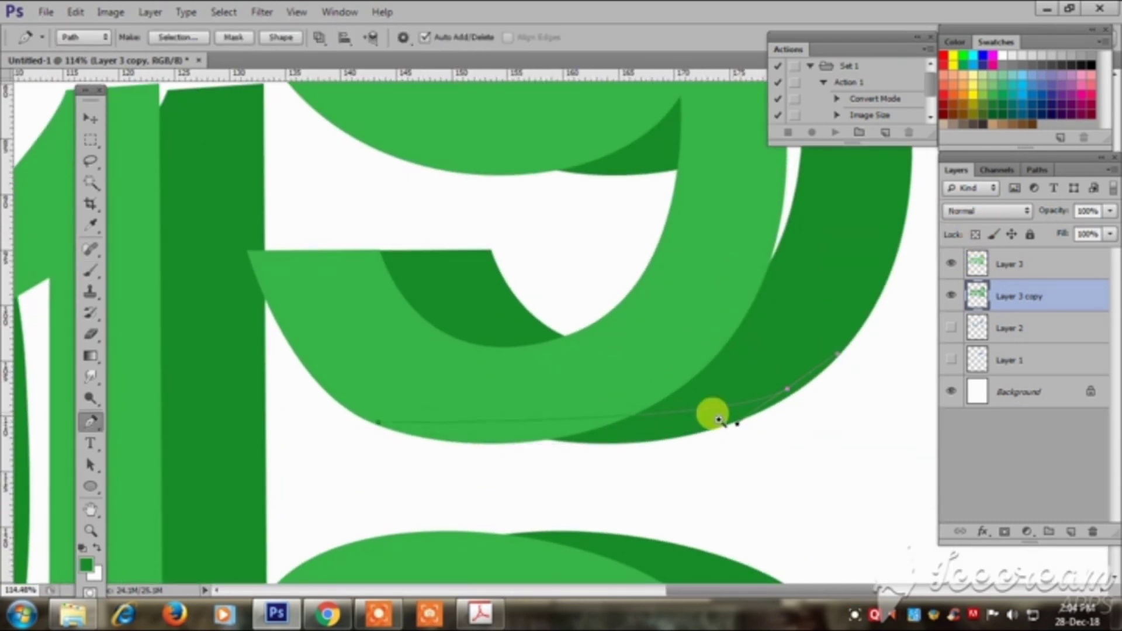
scroll(719, 420, up, 2)
click(497, 364)
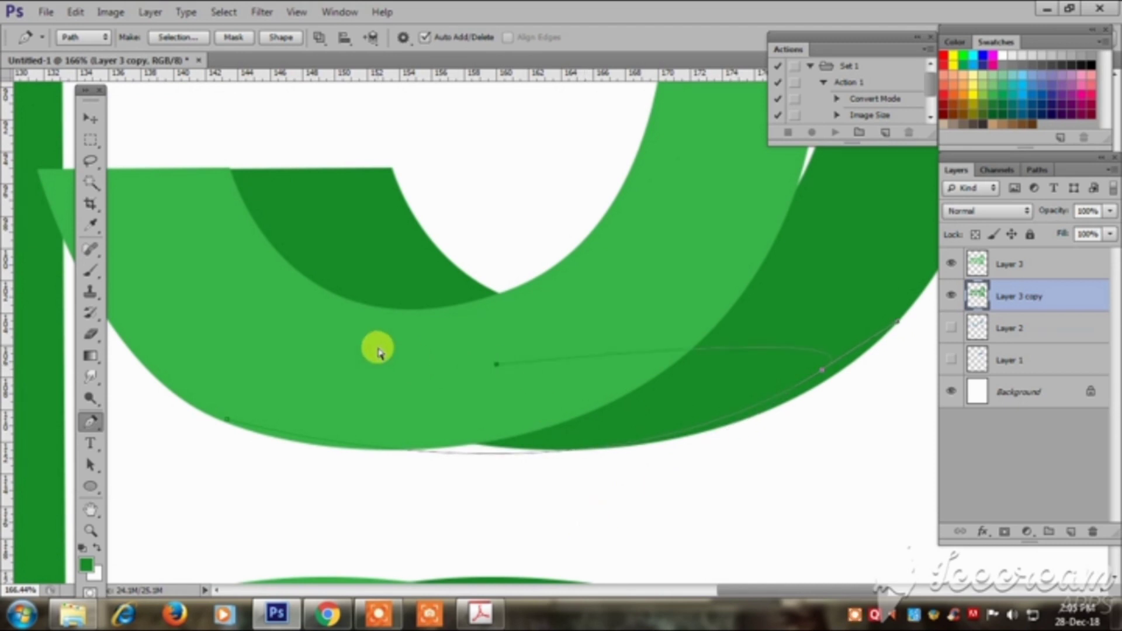
key(b)
scroll(601, 228, down, 2)
scroll(579, 263, down, 1)
scroll(602, 310, down, 1)
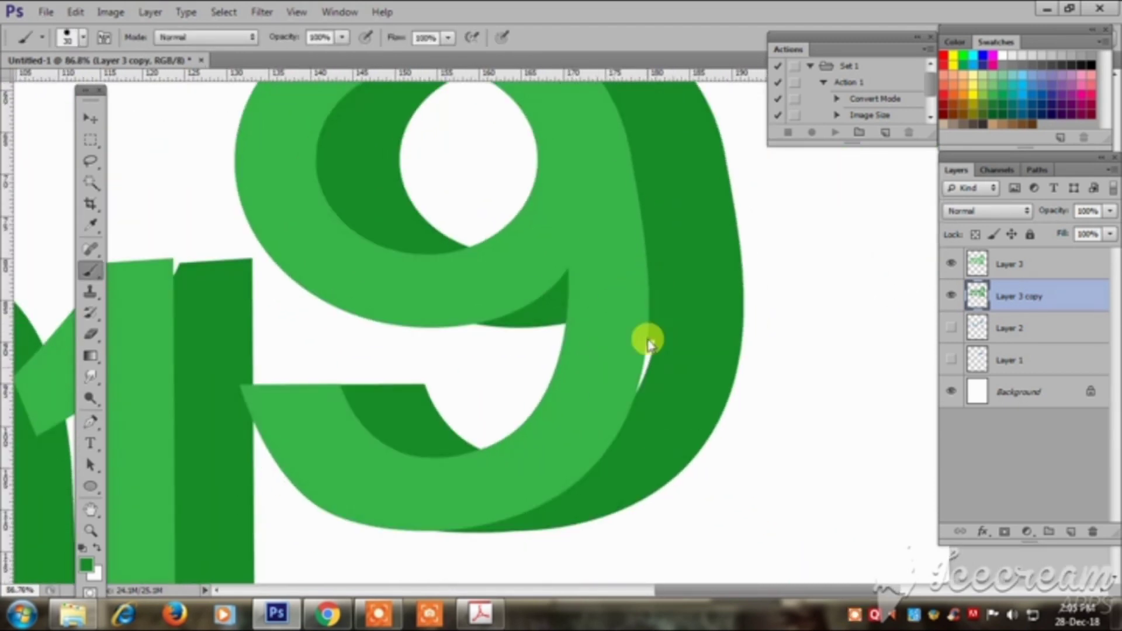
scroll(643, 321, up, 1)
scroll(639, 301, up, 2)
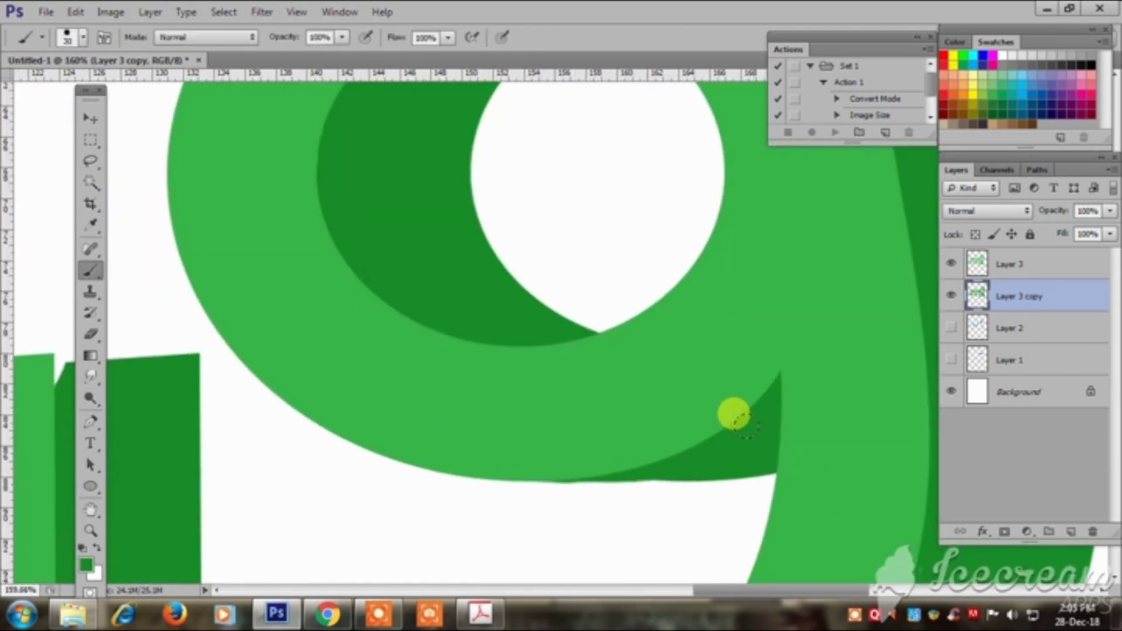
key(p)
click(401, 459)
scroll(725, 429, down, 1)
scroll(725, 430, right, 1)
drag(860, 380, 899, 375)
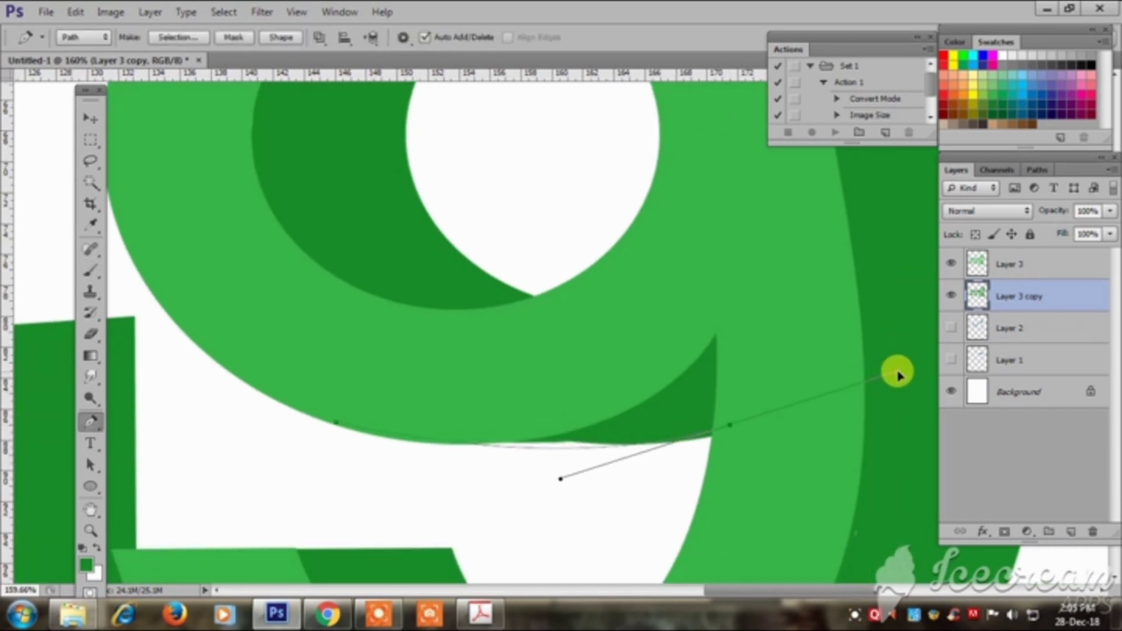
scroll(684, 328, down, 2)
scroll(358, 180, up, 2)
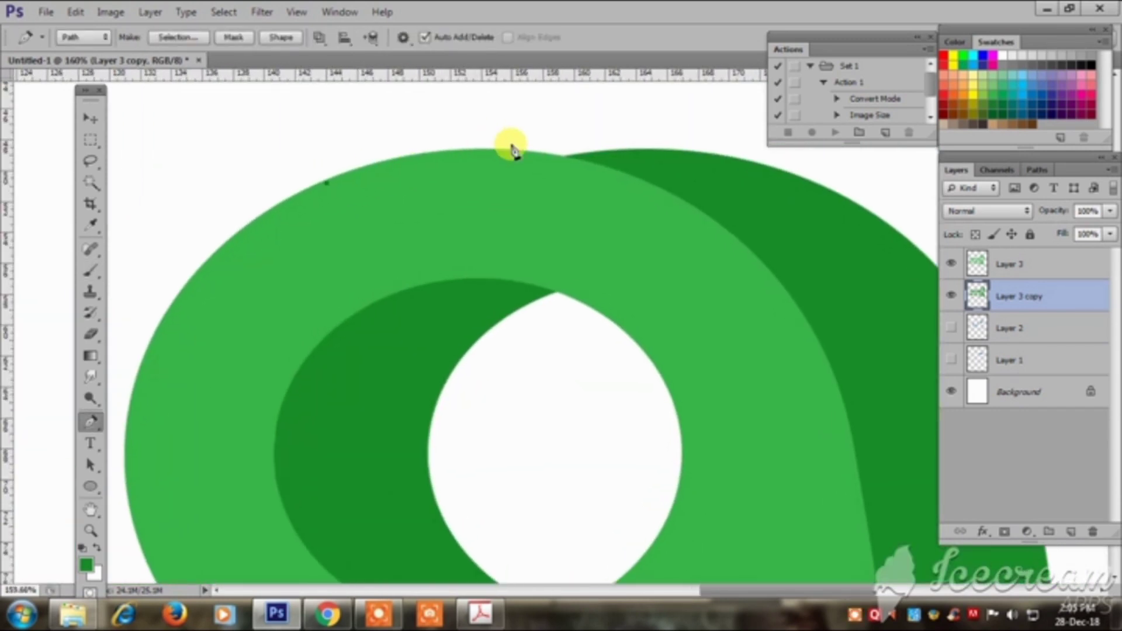
drag(834, 238, 811, 321)
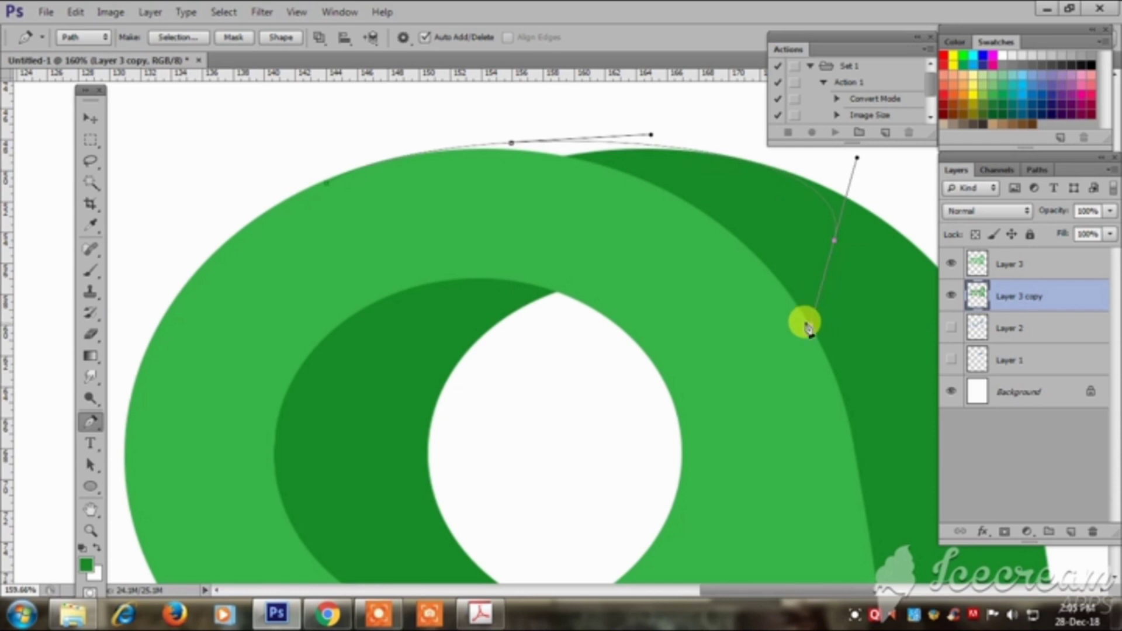
Continue the path through the 1's top and notch and along the 0's bottom, then finish it.
scroll(556, 258, down, 3)
scroll(425, 288, up, 2)
scroll(530, 194, up, 3)
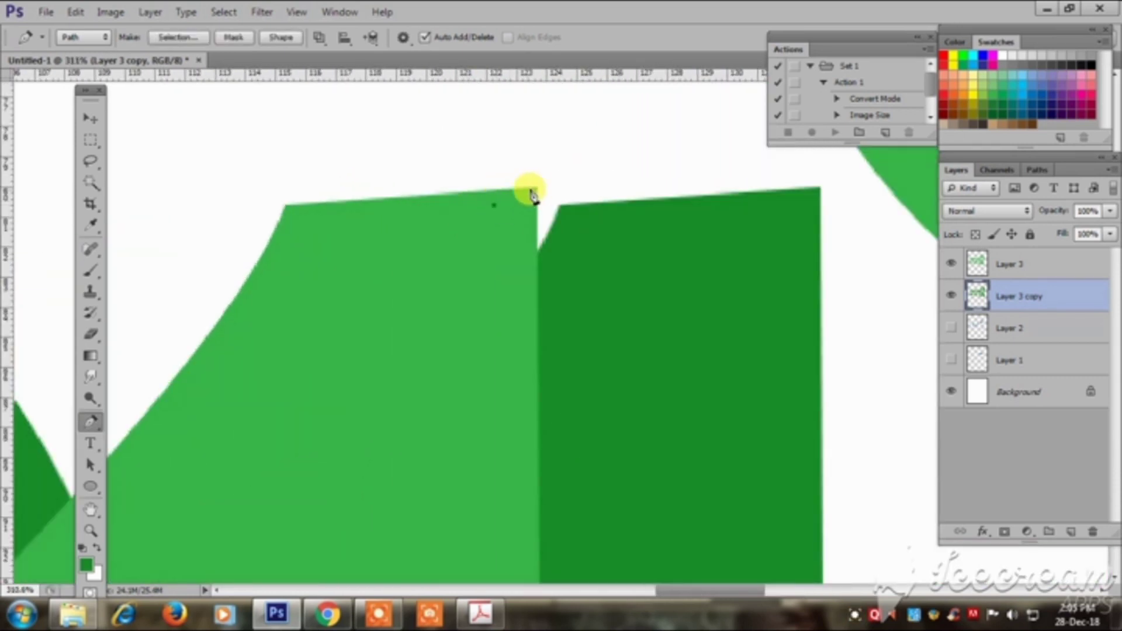
click(821, 189)
scroll(446, 275, down, 2)
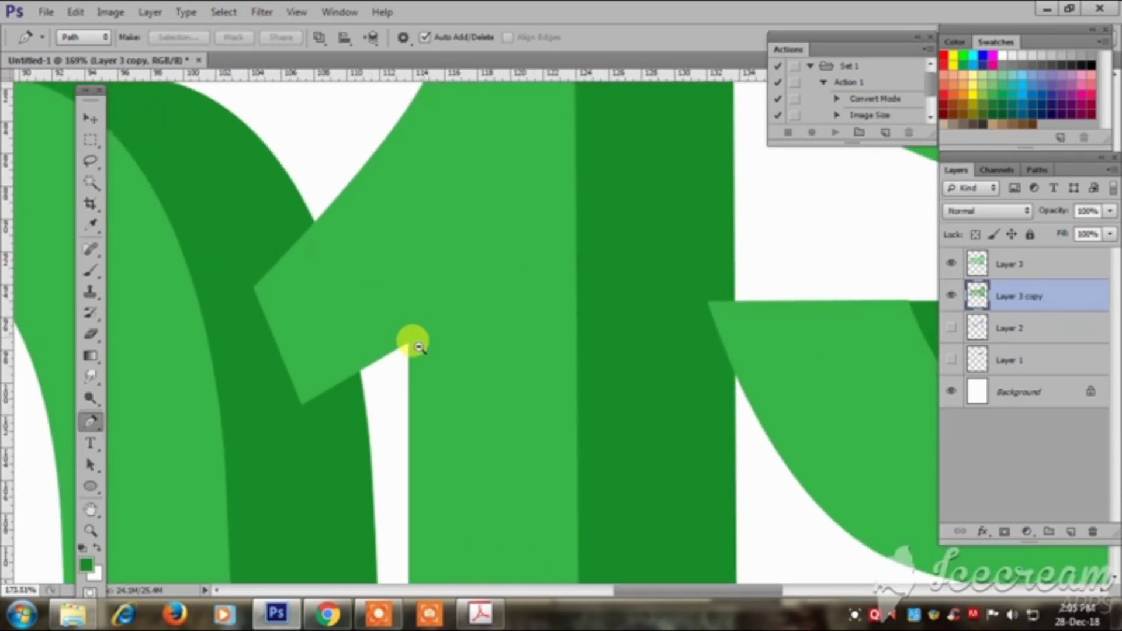
click(280, 412)
scroll(281, 412, up, 1)
scroll(313, 396, up, 1)
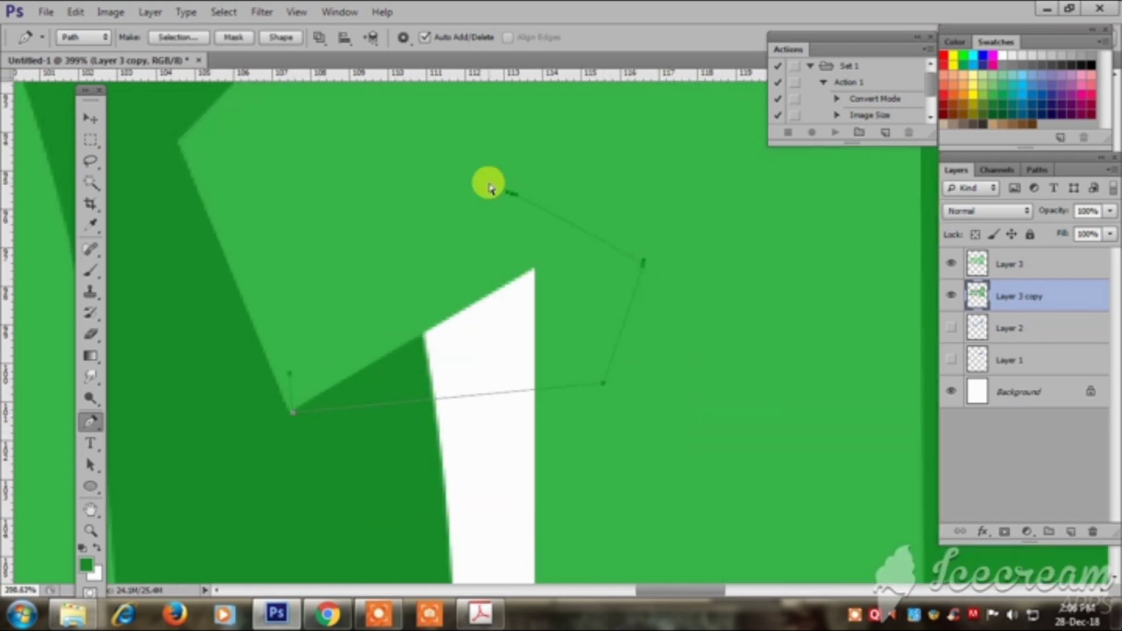
scroll(508, 210, down, 4)
scroll(490, 298, down, 2)
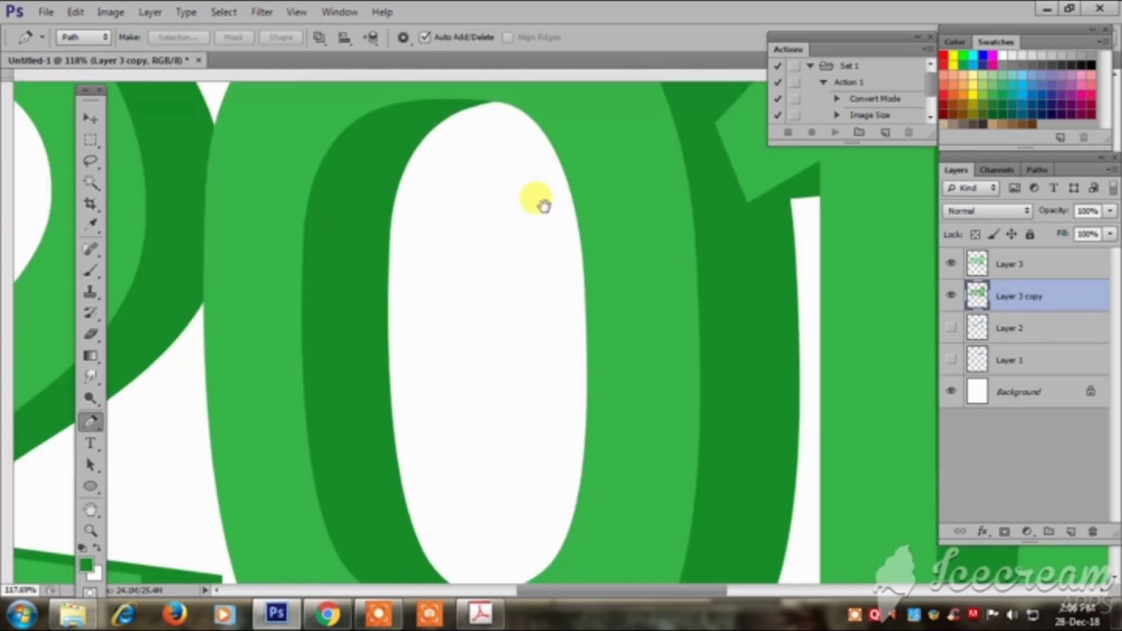
scroll(383, 466, up, 3)
drag(581, 489, 769, 473)
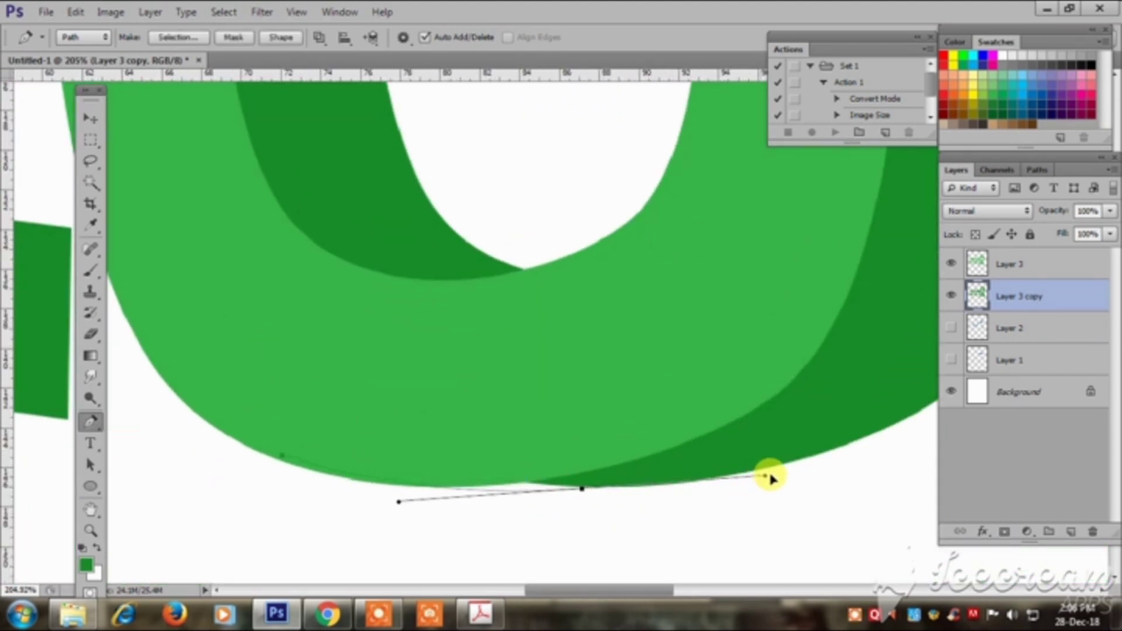
drag(876, 383, 897, 340)
scroll(514, 350, down, 2)
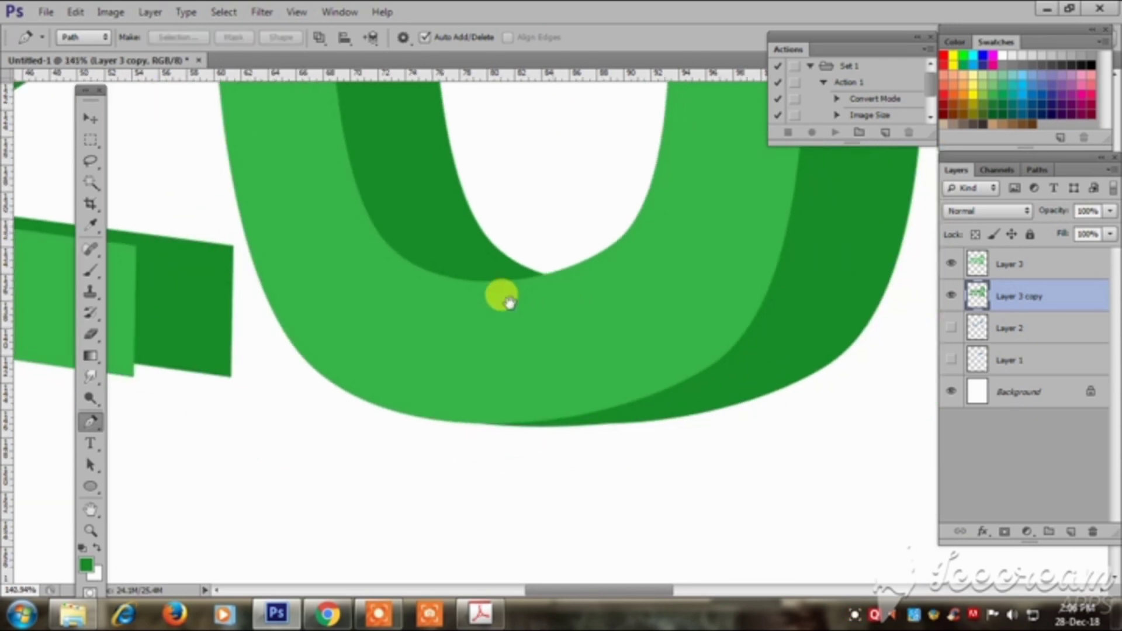
scroll(388, 431, up, 5)
click(728, 440)
key(Return)
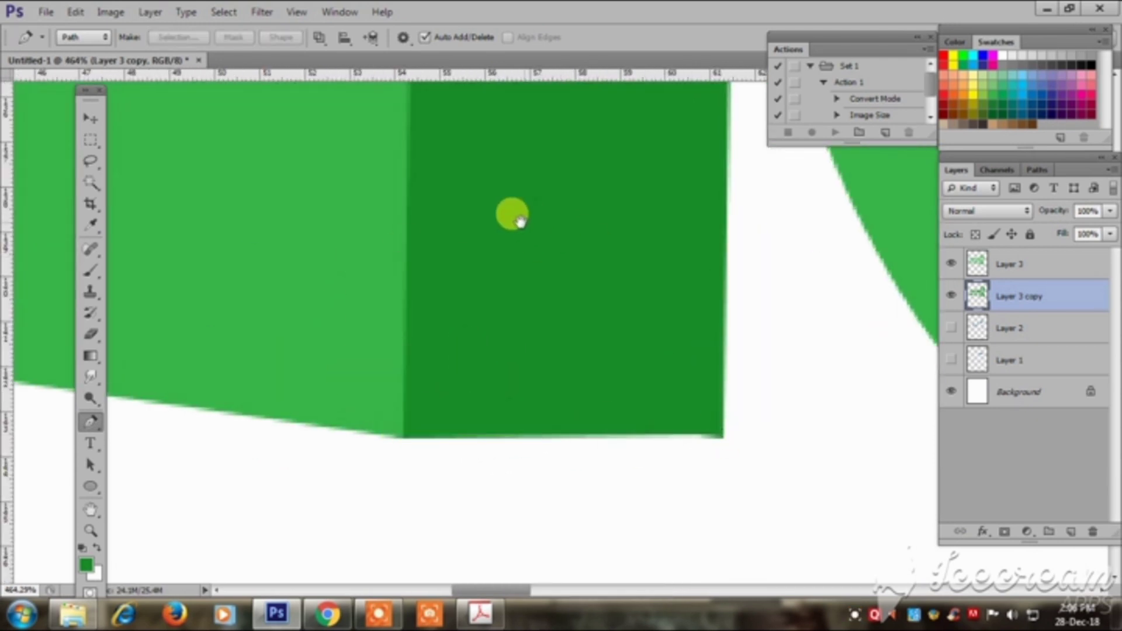
Trace a second path from the 1's bottom along the dark-green edge and the loop's top.
scroll(527, 263, down, 1)
scroll(595, 339, down, 1)
scroll(595, 339, down, 2)
scroll(446, 320, down, 1)
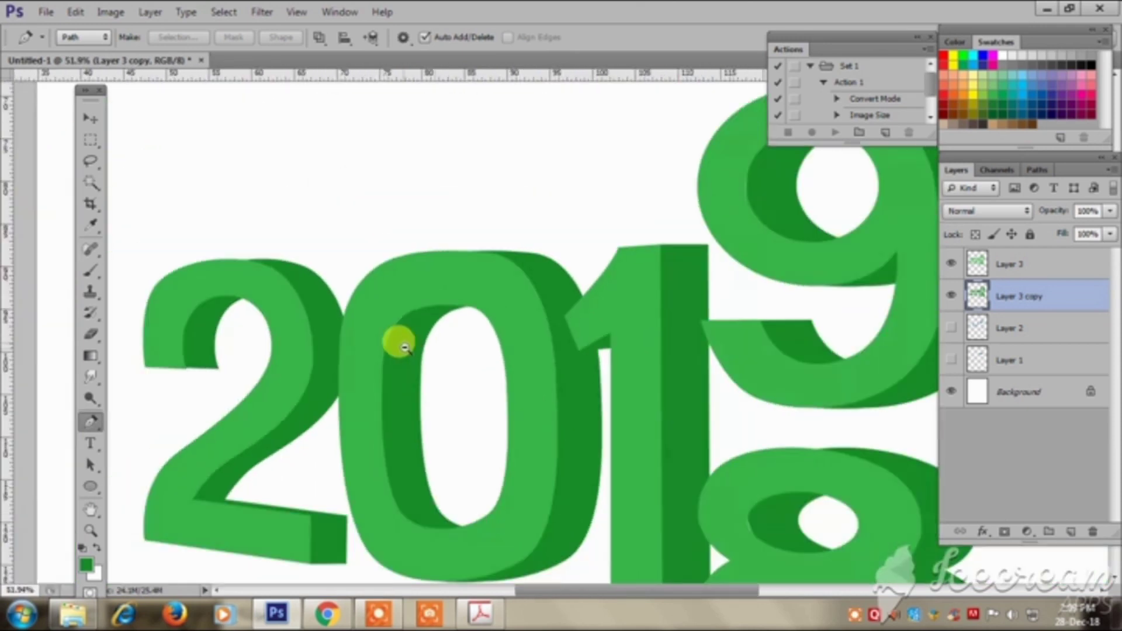
scroll(395, 340, down, 2)
scroll(492, 332, up, 4)
scroll(470, 429, up, 3)
click(489, 445)
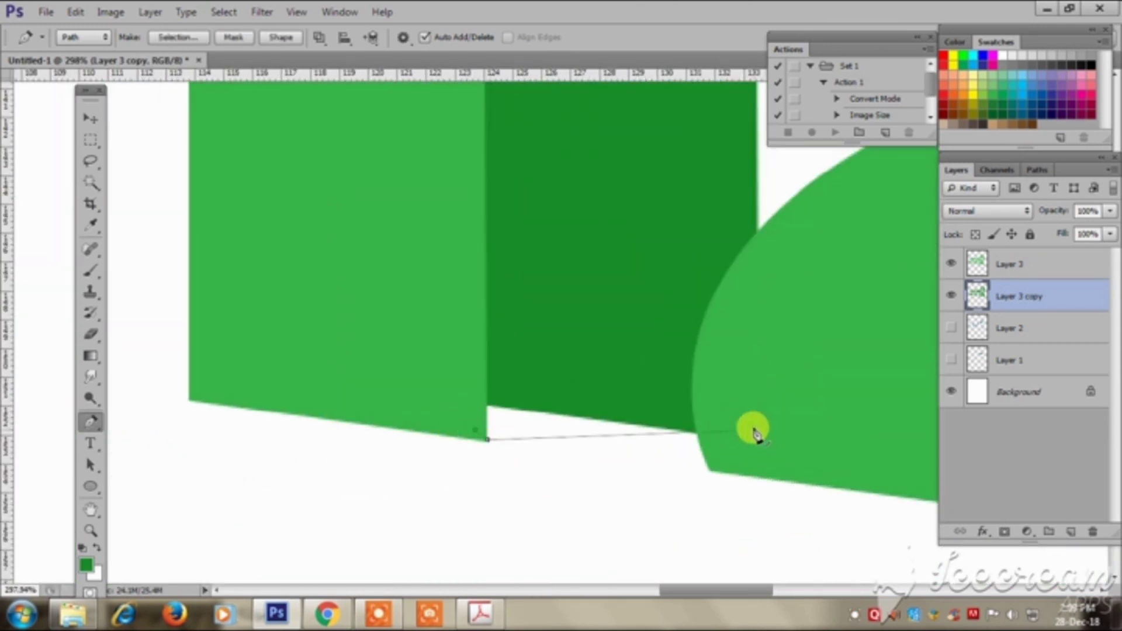
click(754, 433)
scroll(596, 368, up, 2)
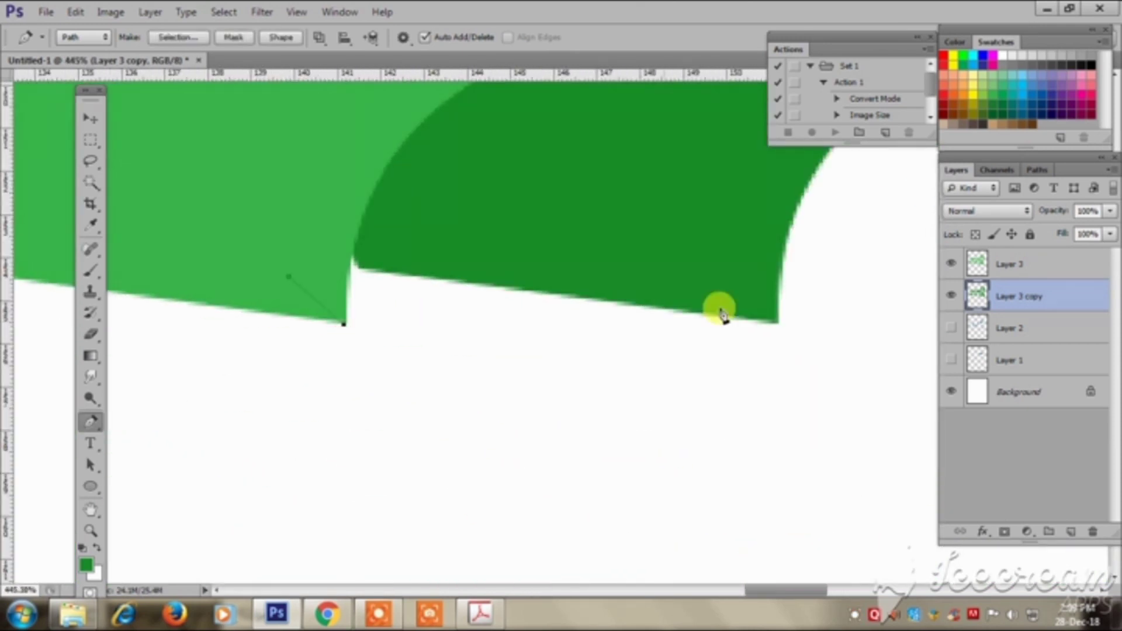
click(777, 321)
scroll(649, 243, down, 2)
scroll(408, 283, up, 2)
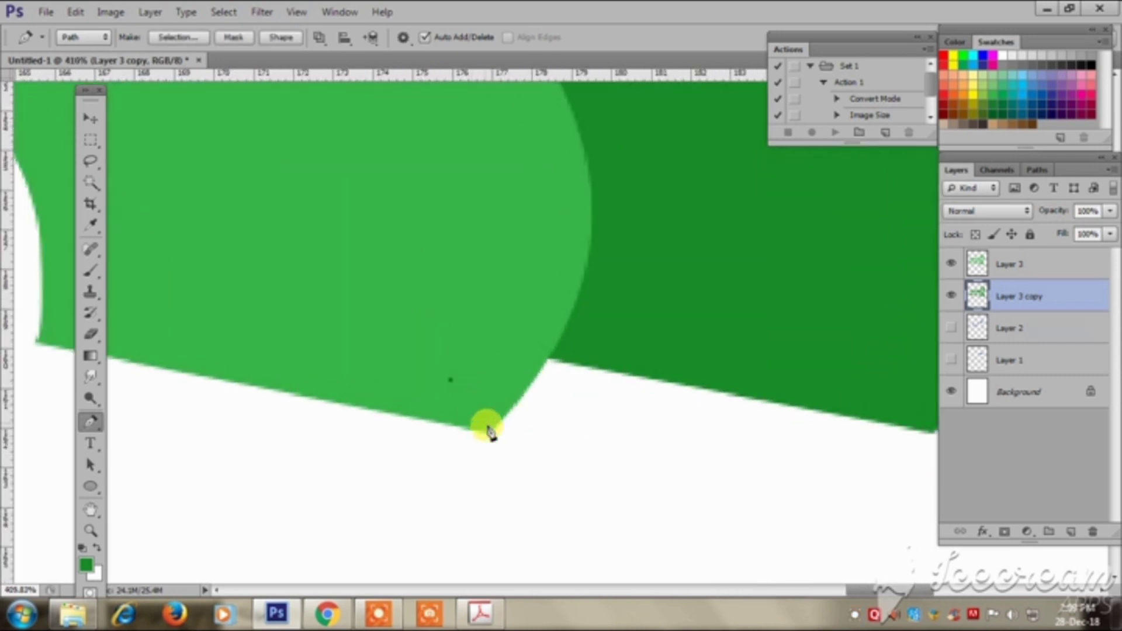
click(489, 431)
scroll(685, 407, right, 5)
scroll(571, 218, down, 3)
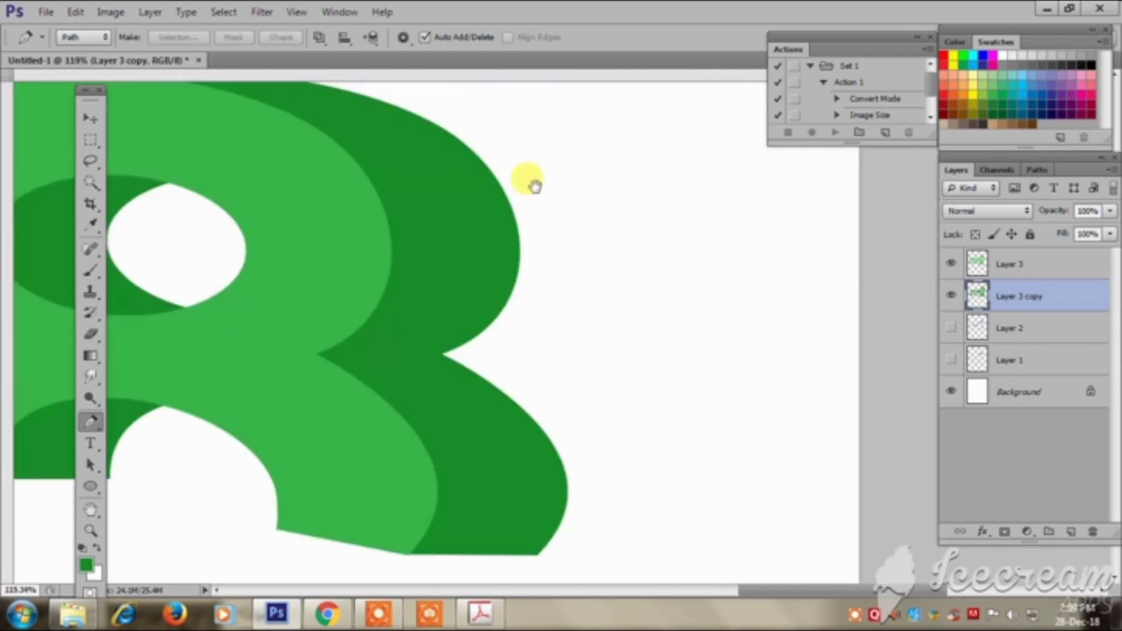
scroll(532, 183, down, 5)
scroll(298, 218, up, 1)
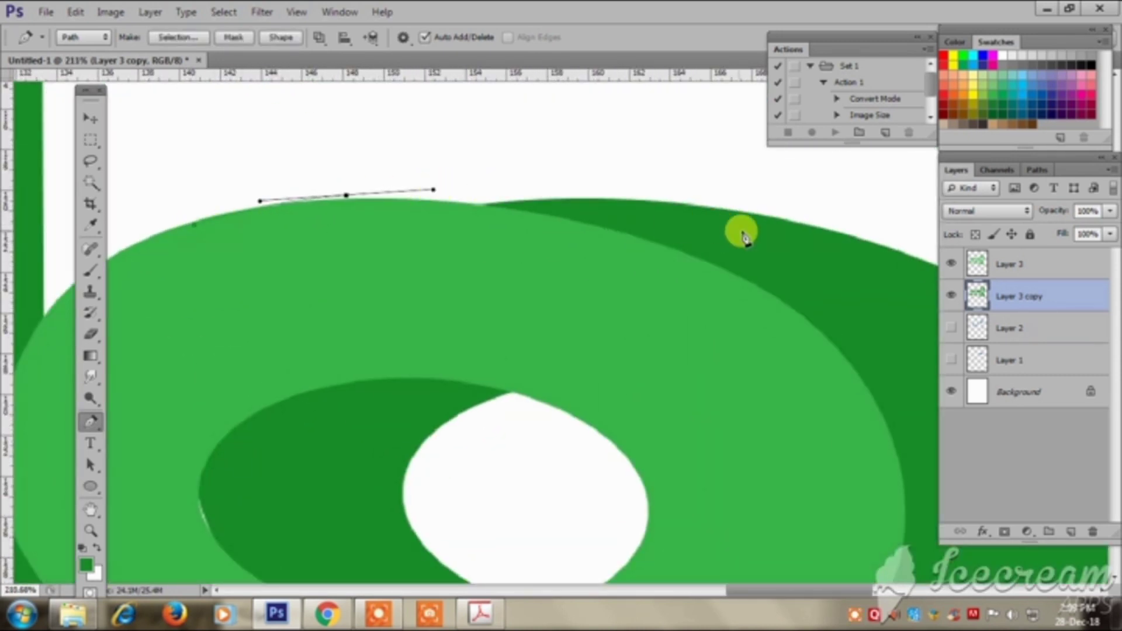
drag(743, 237, 778, 286)
scroll(514, 193, down, 2)
scroll(532, 233, up, 3)
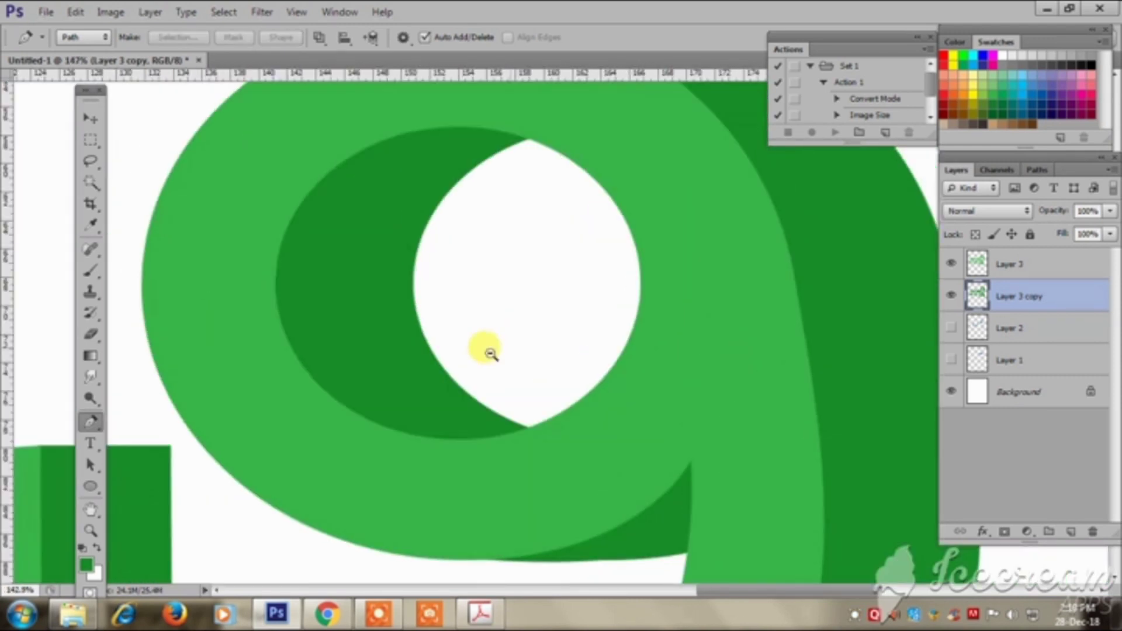
scroll(490, 353, down, 3)
scroll(538, 251, up, 5)
scroll(517, 344, up, 2)
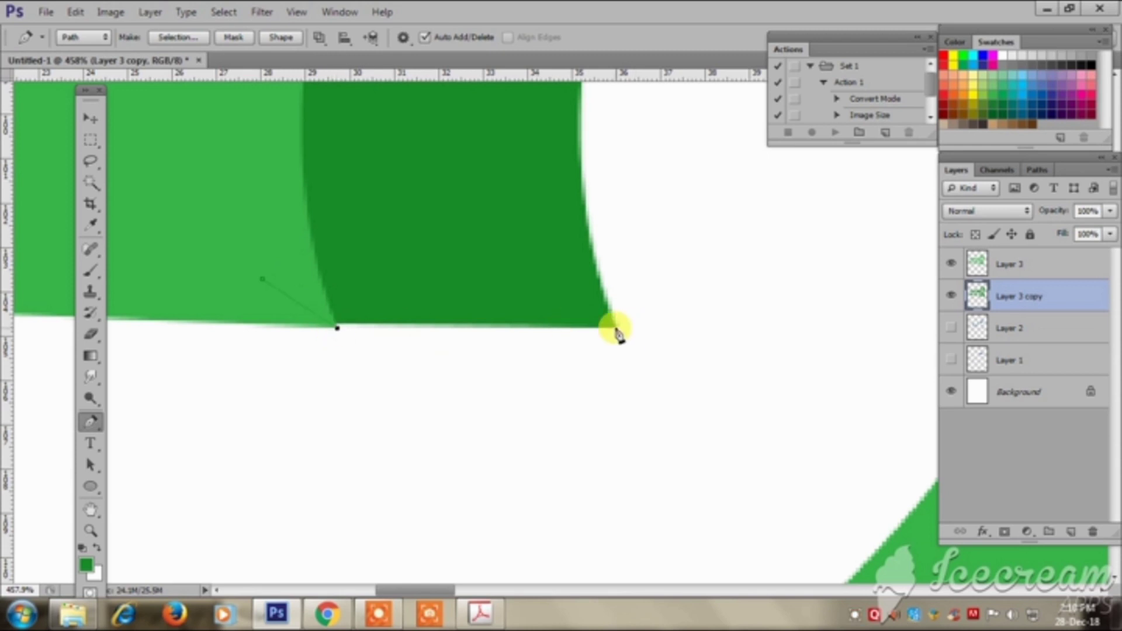
click(618, 329)
scroll(602, 271, down, 5)
scroll(494, 298, down, 3)
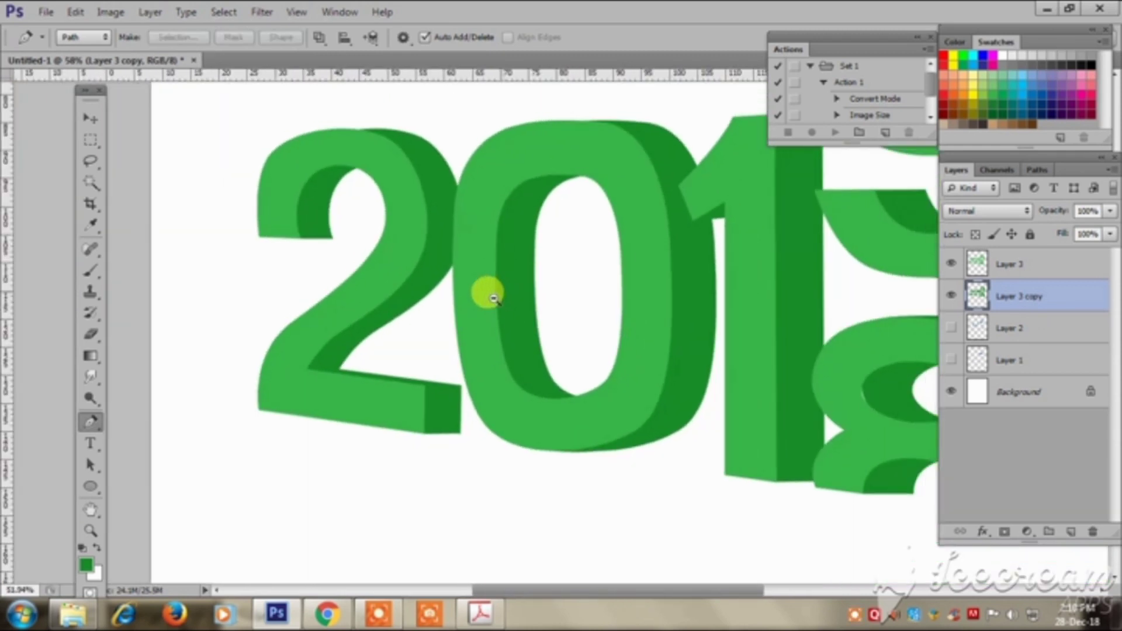
scroll(519, 288, down, 2)
key(l)
scroll(595, 261, down, 1)
Lasso the 8 on Layer 3 and make it grey with Hue/Saturation (saturation −100, lightness +34).
scroll(603, 279, down, 1)
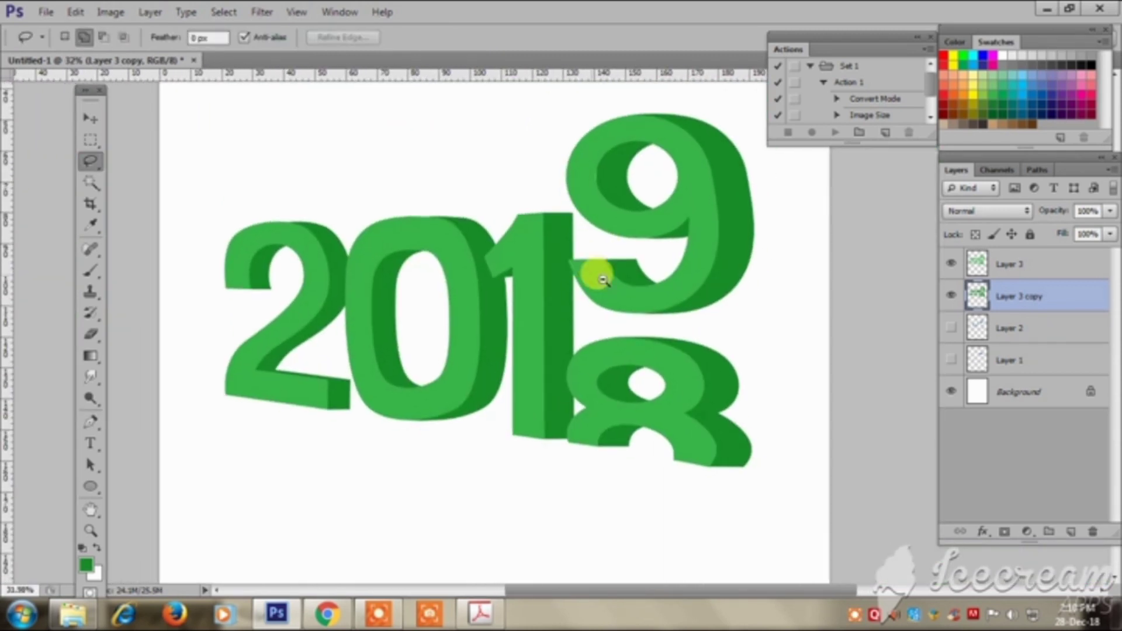
scroll(602, 280, up, 1)
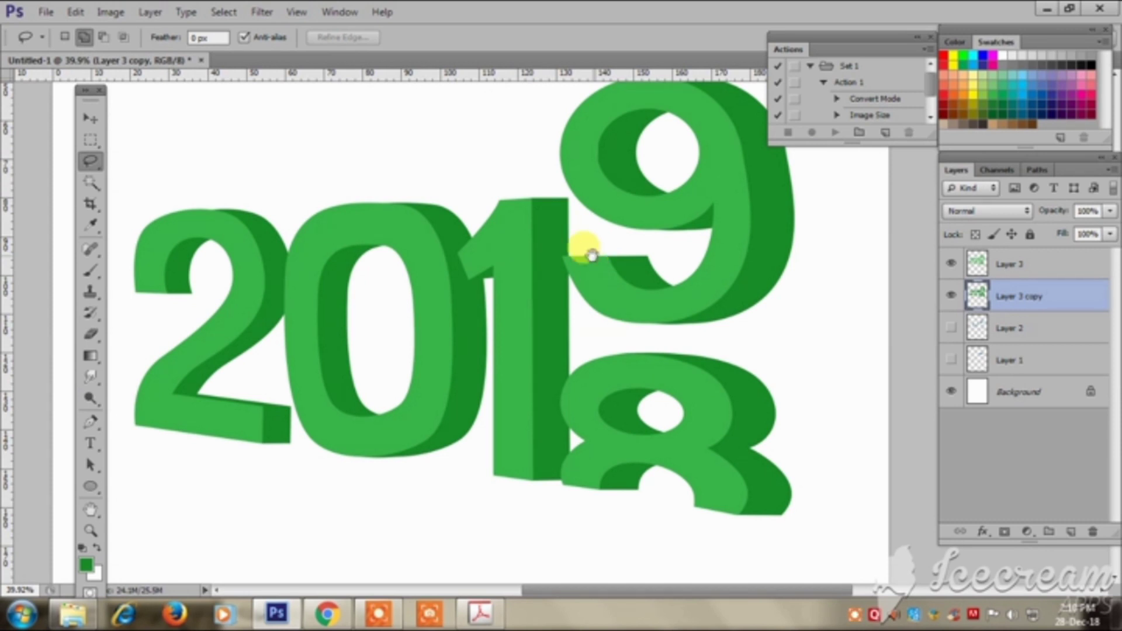
key(alt+bracketright)
drag(547, 338, 543, 447)
drag(754, 336, 712, 318)
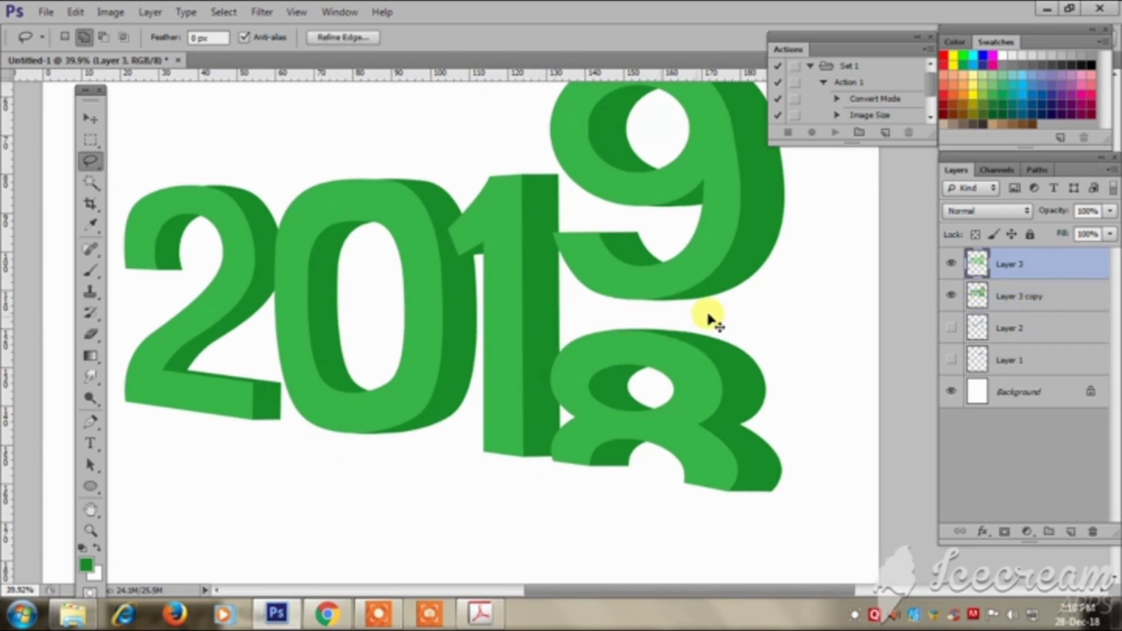
key(ctrl+u)
drag(243, 330, 161, 330)
drag(243, 368, 270, 370)
key(Return)
click(962, 296)
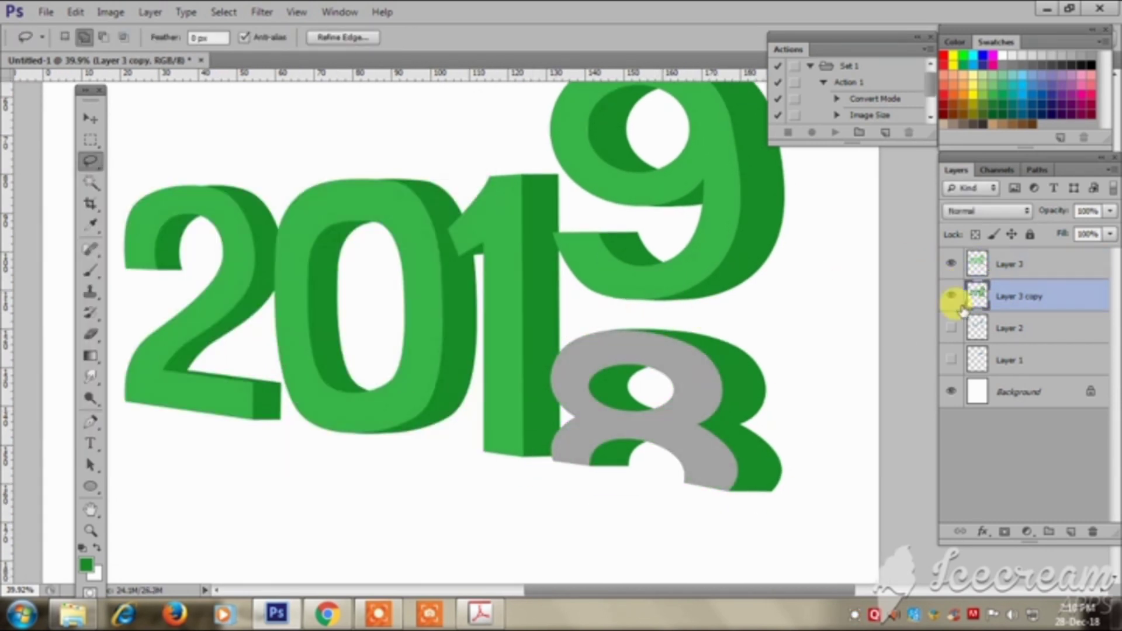
Select the 8's green sides, lock transparency, and fill them dark grey.
key(w)
click(747, 369)
click(976, 234)
key(b)
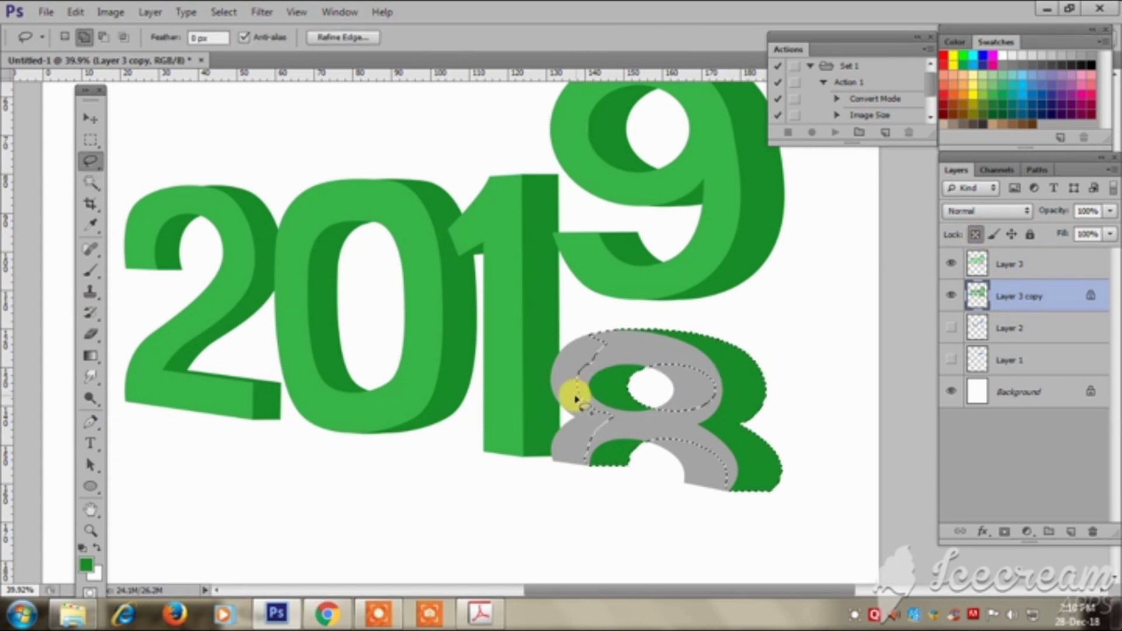
scroll(584, 359, up, 5)
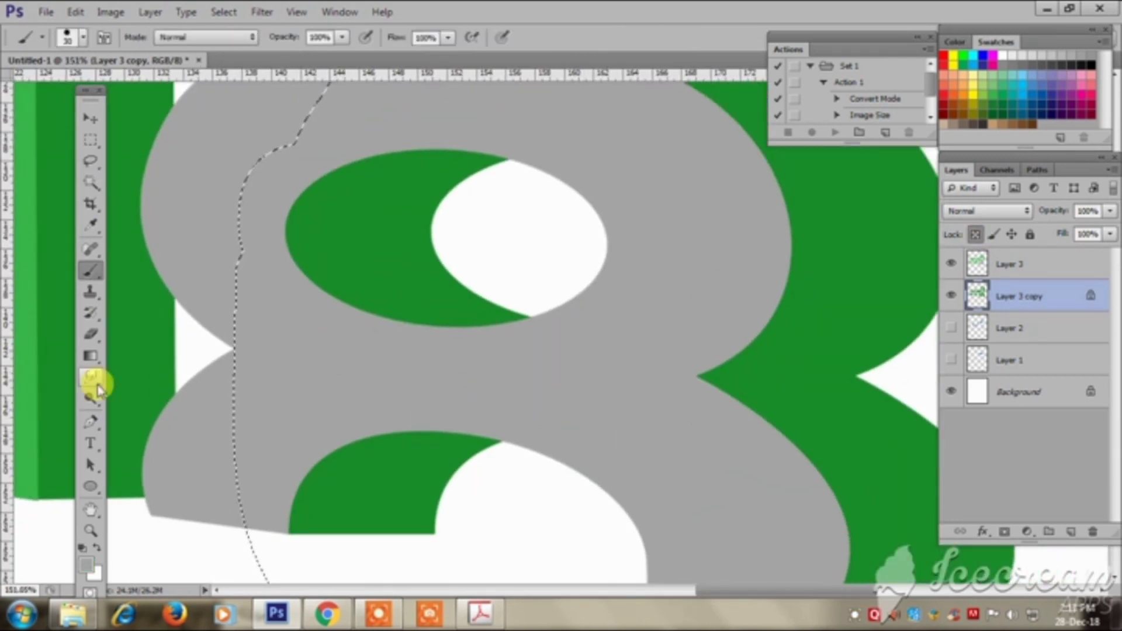
click(86, 564)
key(Return)
key(alt+BackSpace)
scroll(640, 284, down, 2)
Brighten the grey 8 with a Curves adjustment and deselect.
key(ctrl+m)
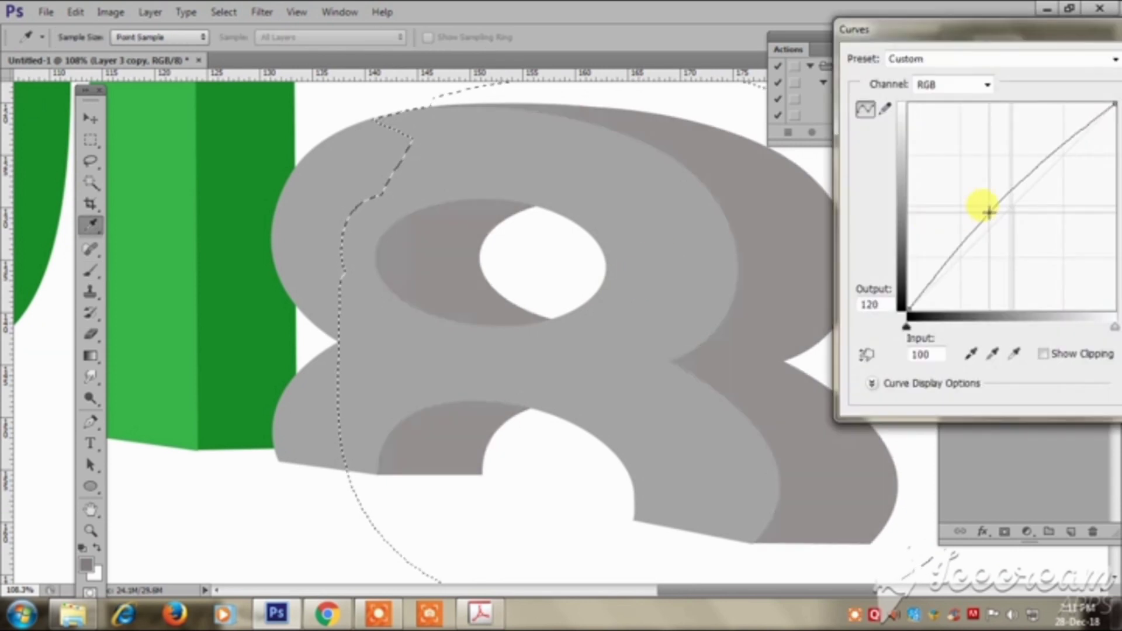
mouse_move(985, 208)
mouse_down()
mouse_move(1005, 223)
mouse_move(1005, 211)
mouse_up()
key(Return)
scroll(558, 333, down, 3)
key(ctrl+d)
Select and expand the 9's front face, lock Layer 3 transparency, and choose lime green.
scroll(544, 306, down, 1)
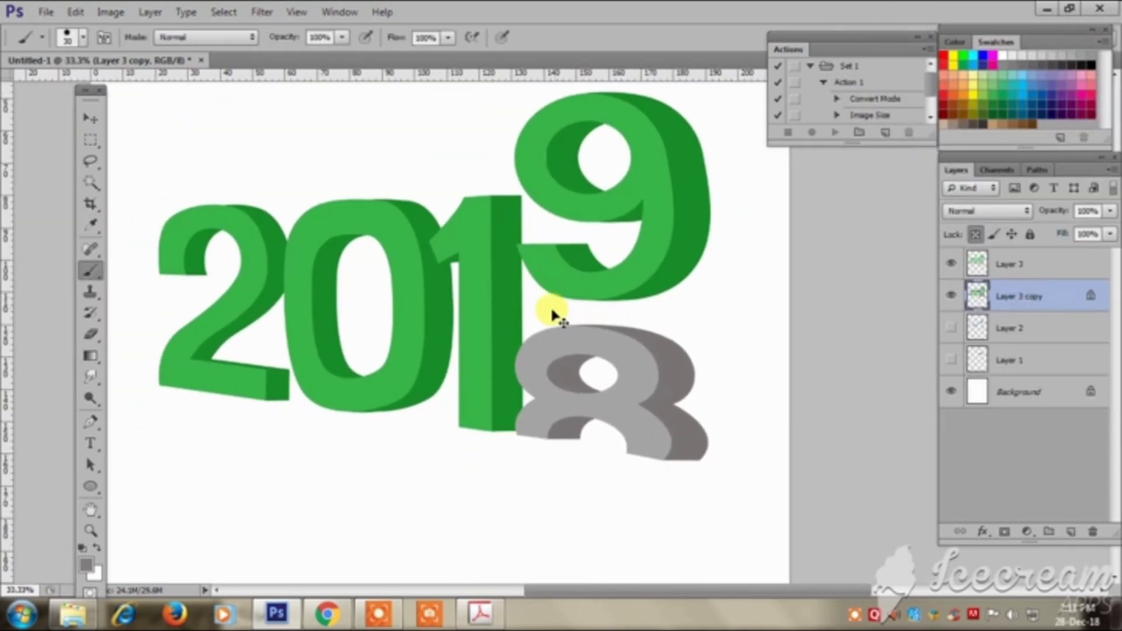
scroll(534, 301, up, 1)
ctrl+click(656, 250)
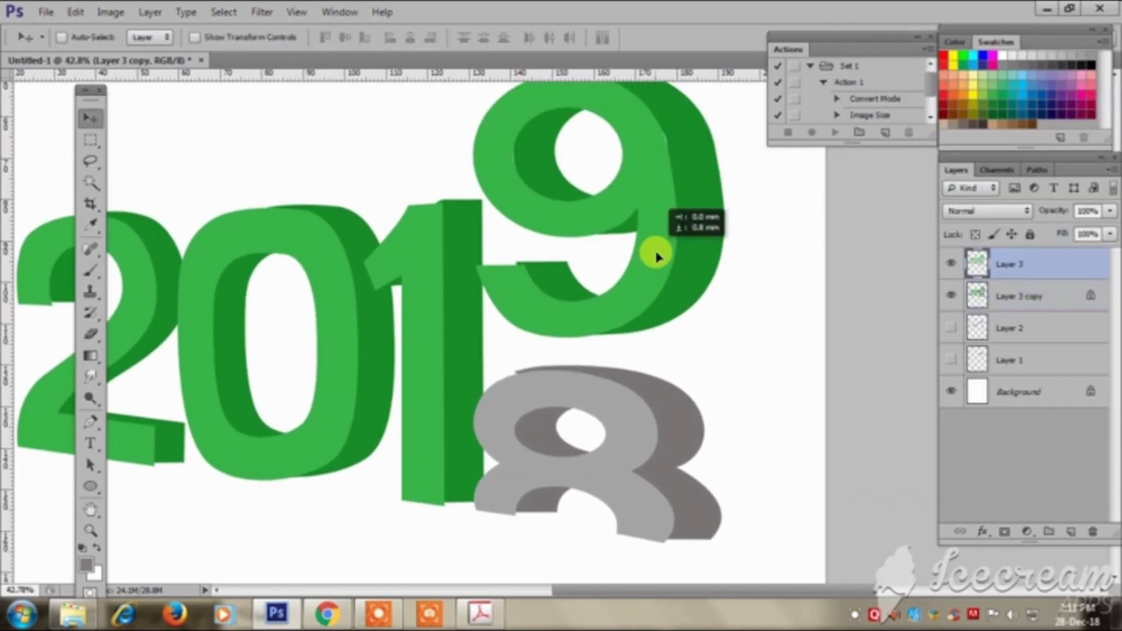
key(w)
key(Return)
key(/)
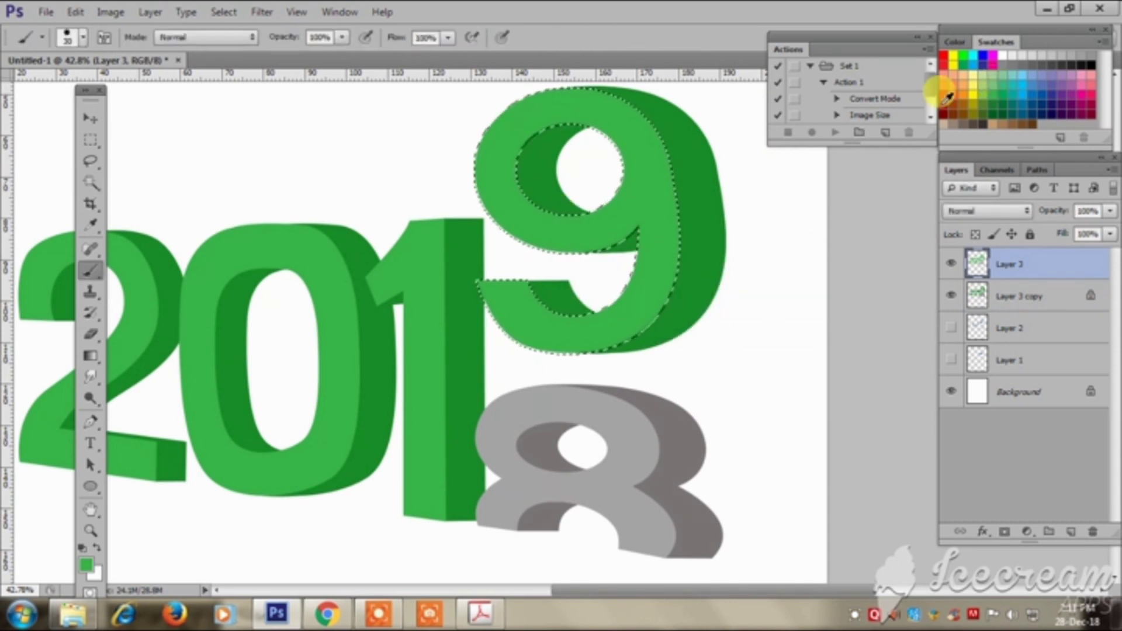
click(992, 88)
Fill the 9's front face lime and its side on Layer 3 copy darker green.
key(alt+BackSpace)
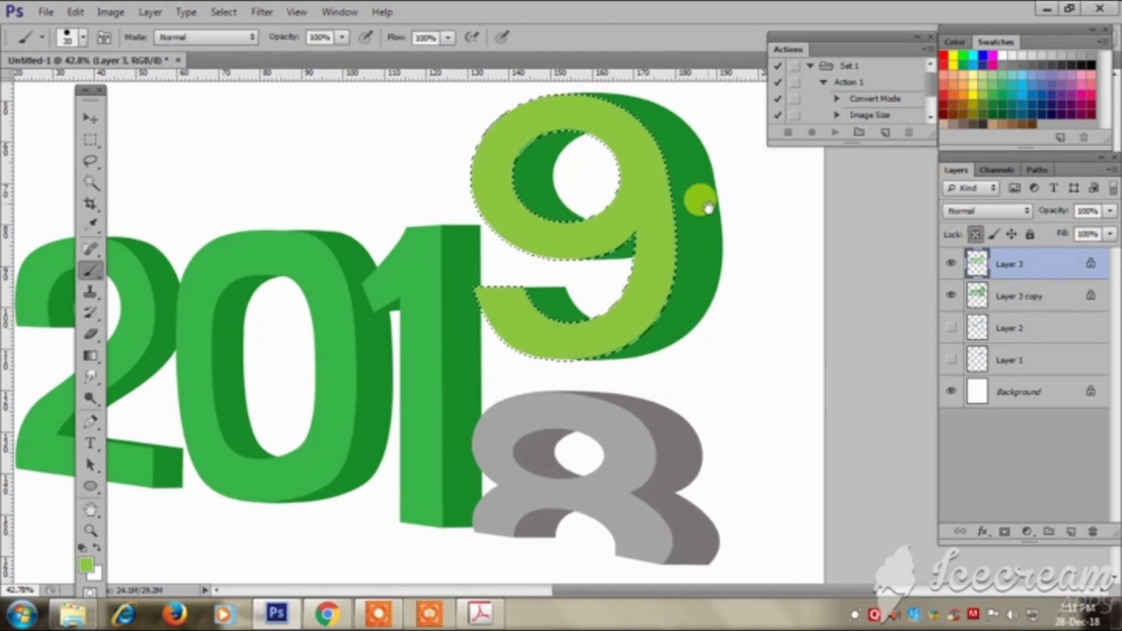
ctrl+click(977, 297)
key(alt+s)
key(Escape)
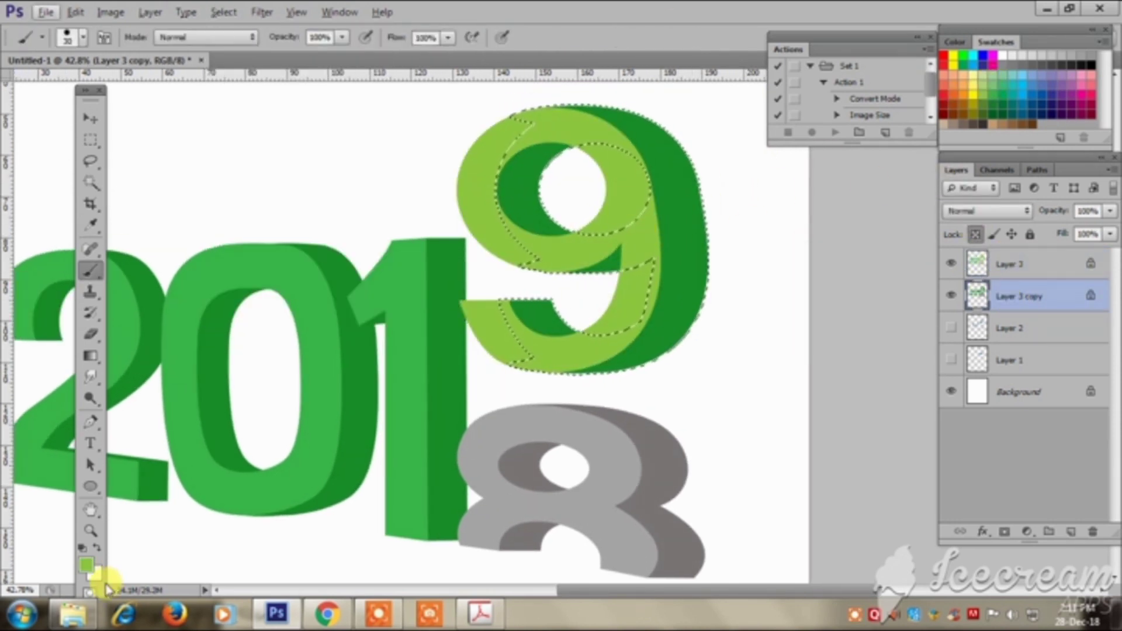
click(88, 564)
click(877, 216)
key(alt+BackSpace)
key(ctrl+d)
scroll(640, 253, down, 2)
Save the document to the Desktop as 2019.psd.
key(ctrl+shift+s)
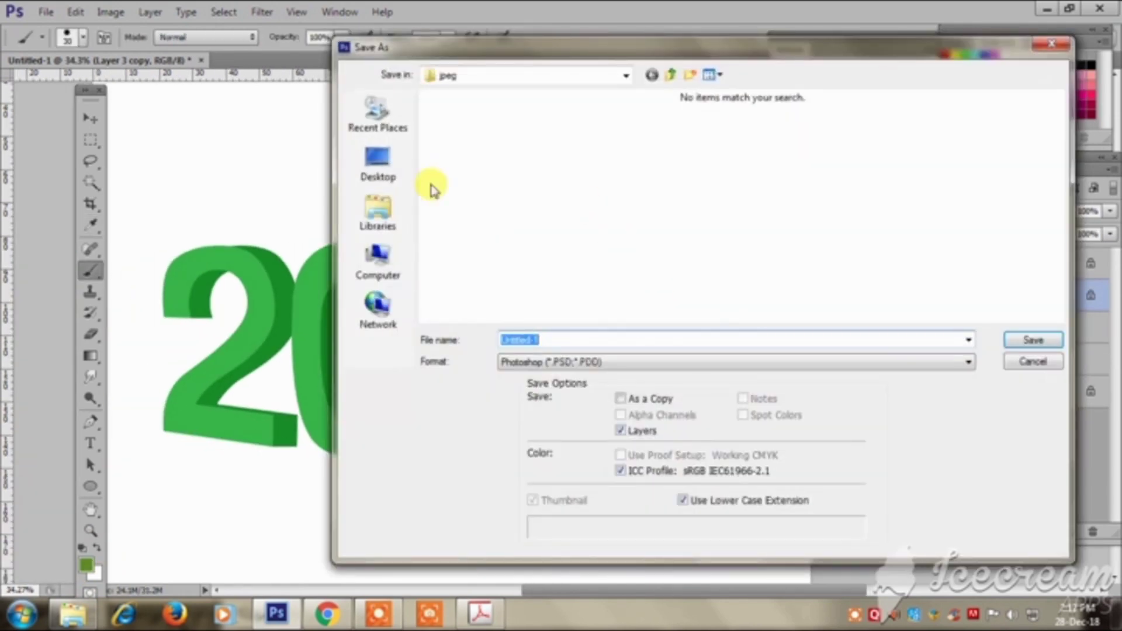
click(379, 166)
text(2019)
key(Return)
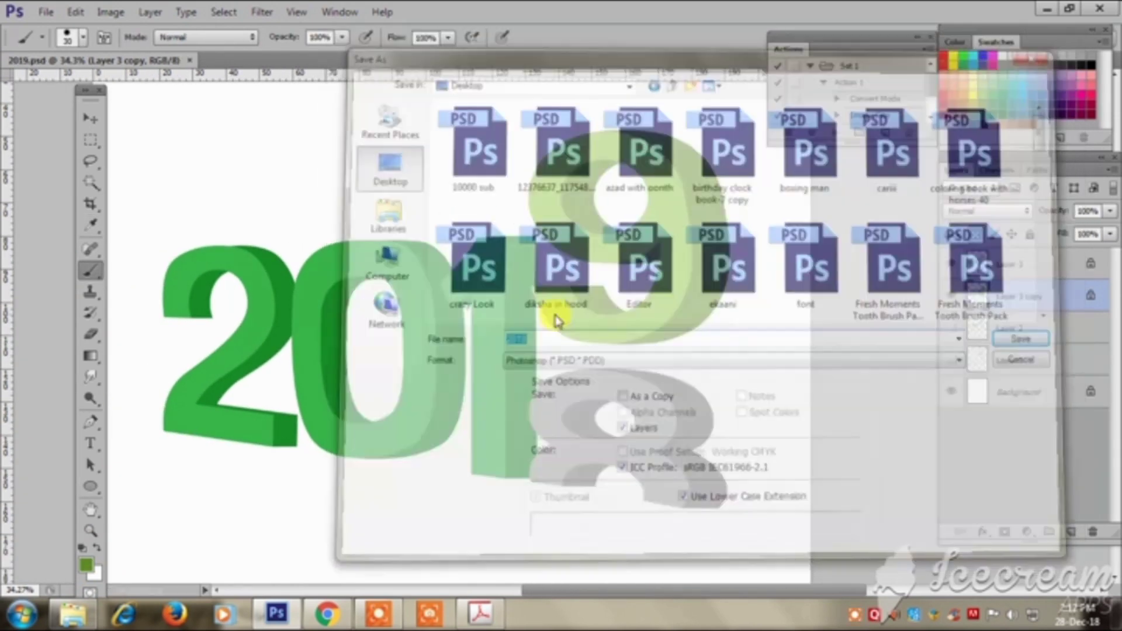
Set up a soft 50%-flow airbrush with a darker green foreground colour.
click(24, 37)
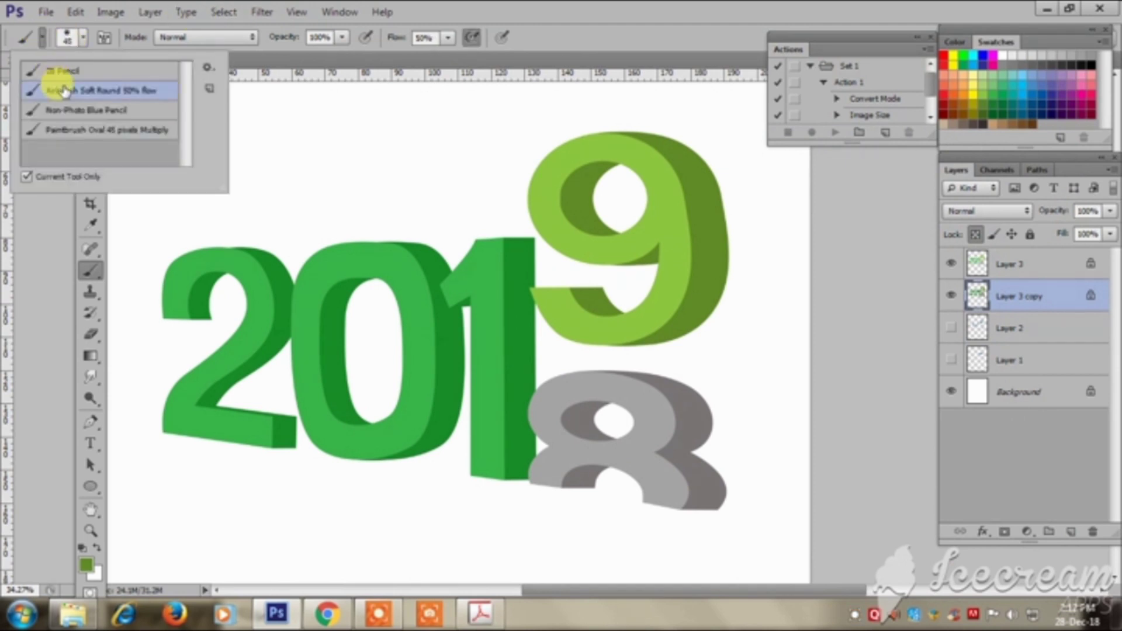
click(125, 80)
click(86, 564)
key(Return)
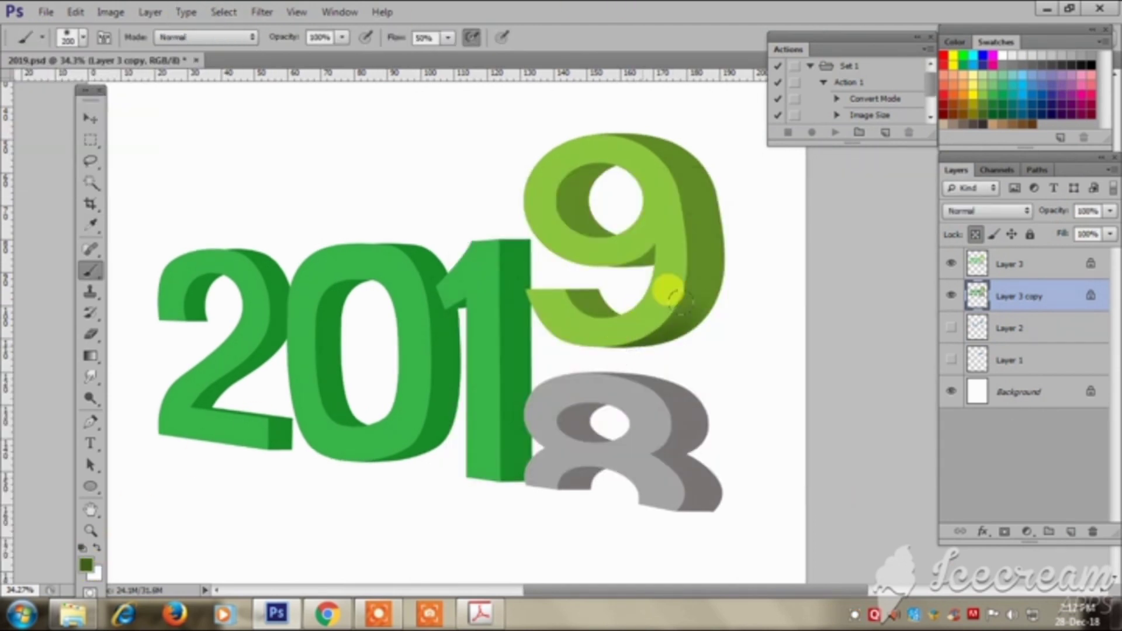
scroll(578, 196, up, 2)
Browse the Open dialog to the 'all works' folder on Local Disk (D:).
key(ctrl+o)
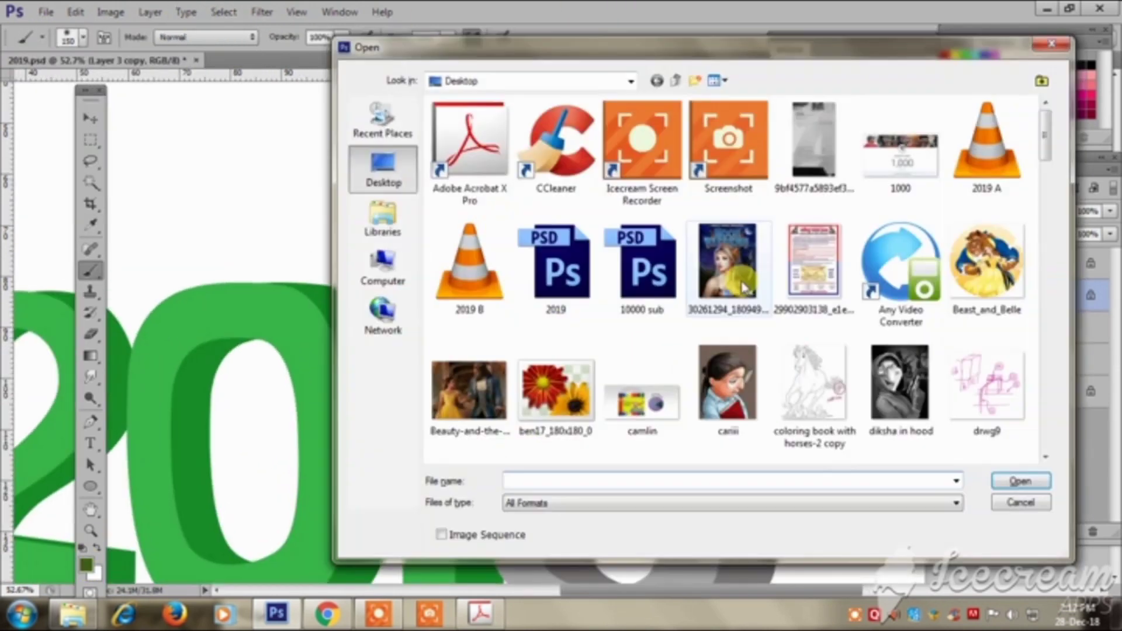
click(383, 268)
double_click(554, 175)
double_click(815, 140)
scroll(730, 275, down, 5)
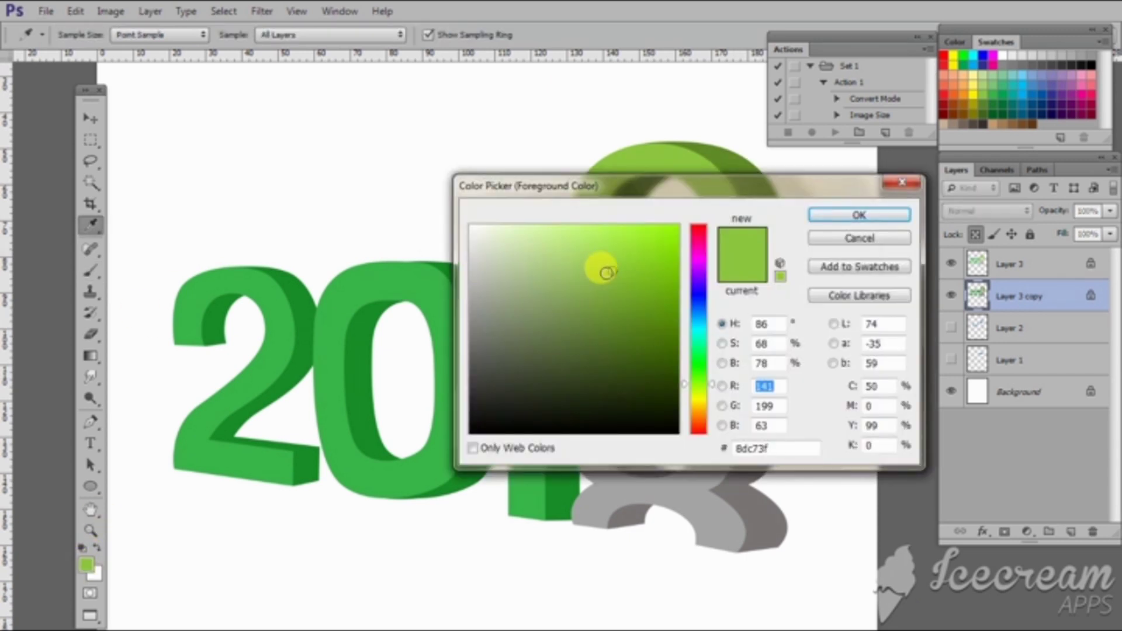
Paint light highlights on the 9's side, then switch to grey with a 200 brush.
mouse_move(729, 214)
mouse_down()
mouse_move(730, 192)
mouse_move(745, 260)
mouse_move(595, 190)
mouse_up()
key(bracketright)
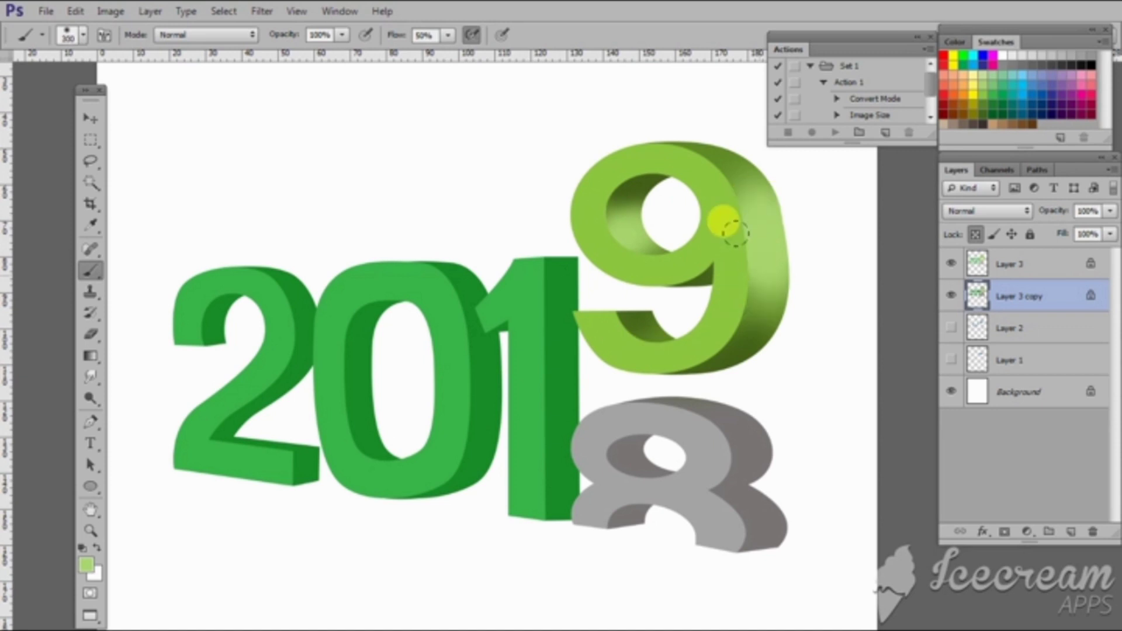
mouse_move(677, 293)
mouse_down()
mouse_move(596, 471)
mouse_move(732, 446)
mouse_move(763, 394)
mouse_move(741, 464)
mouse_up()
alt+click(739, 421)
click(86, 564)
key(Return)
key(bracketleft)
key(bracketleft)
key(bracketleft)
key(bracketleft)
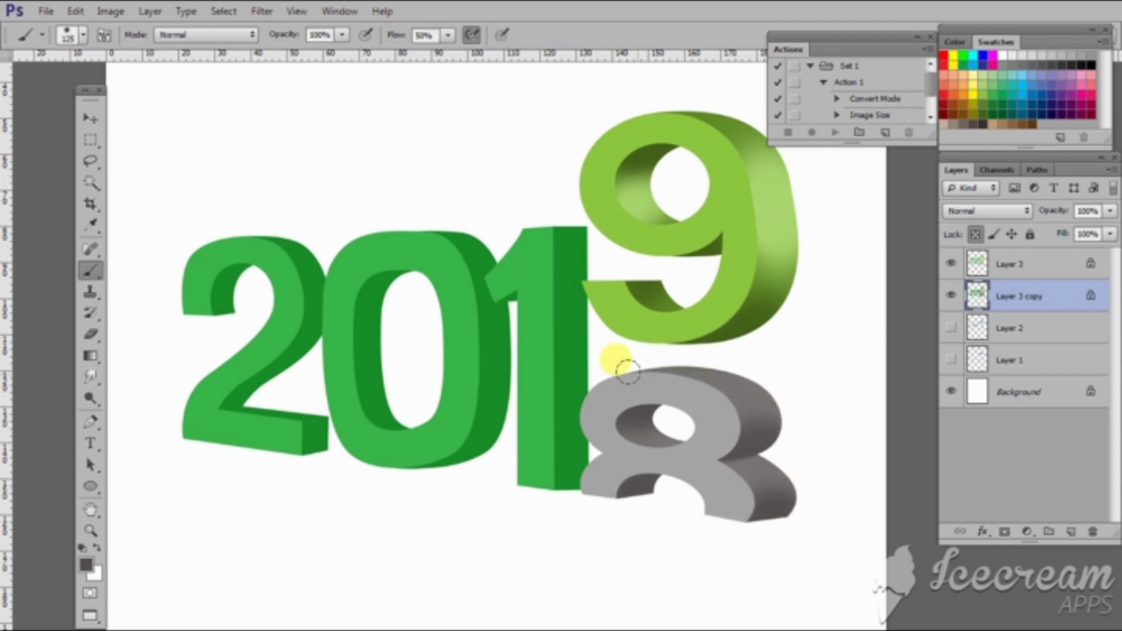
Shade the 8 with dark grey and light grey strokes at brush sizes 100–250.
click(86, 564)
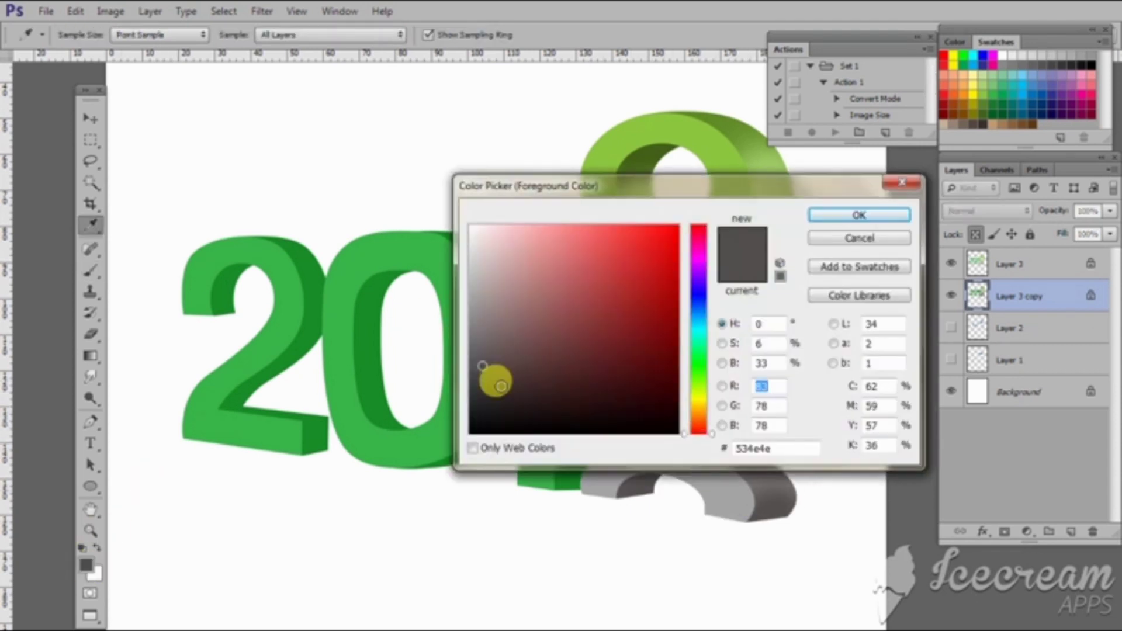
key(Return)
key(bracketright)
key(bracketright)
key(bracketright)
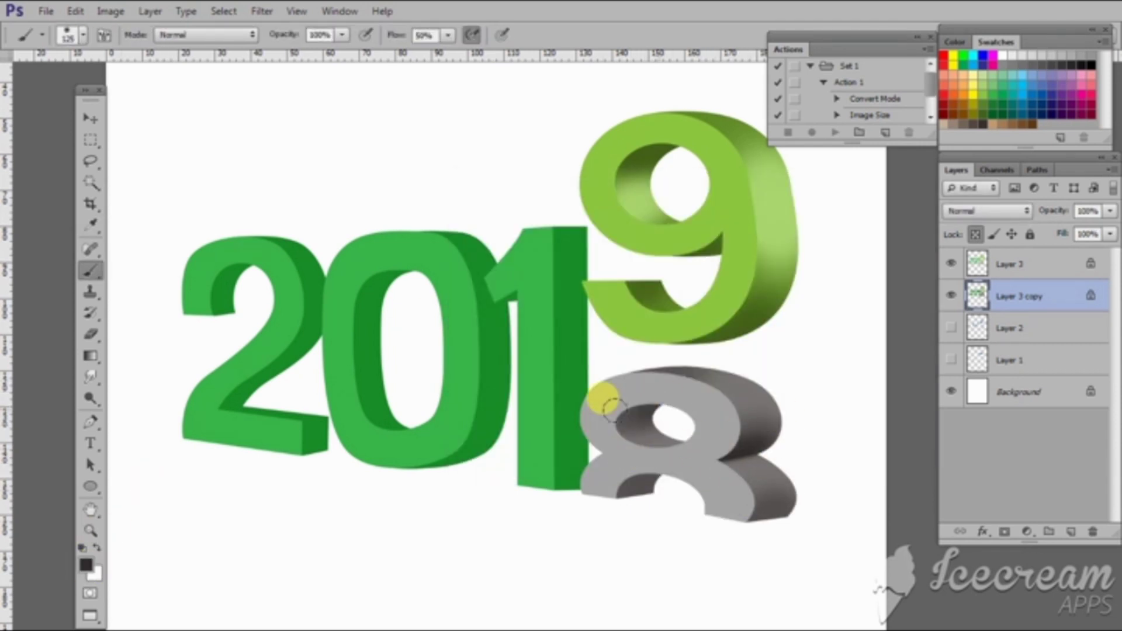
click(86, 564)
click(464, 260)
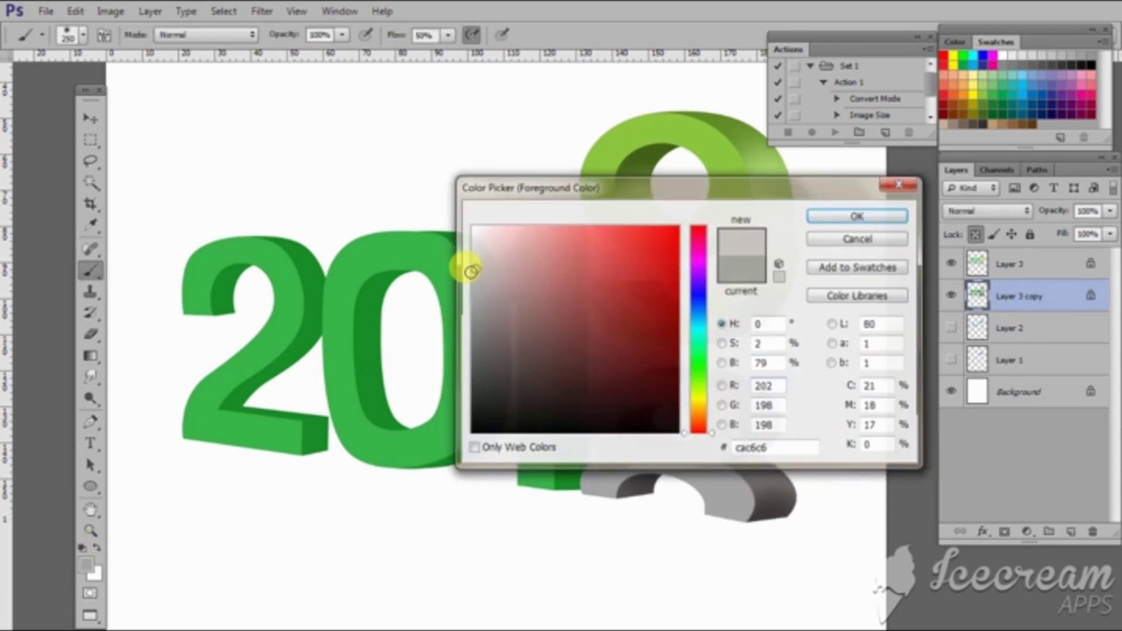
key(Return)
key(bracketleft)
key(bracketleft)
key(bracketleft)
key(bracketright)
key(bracketright)
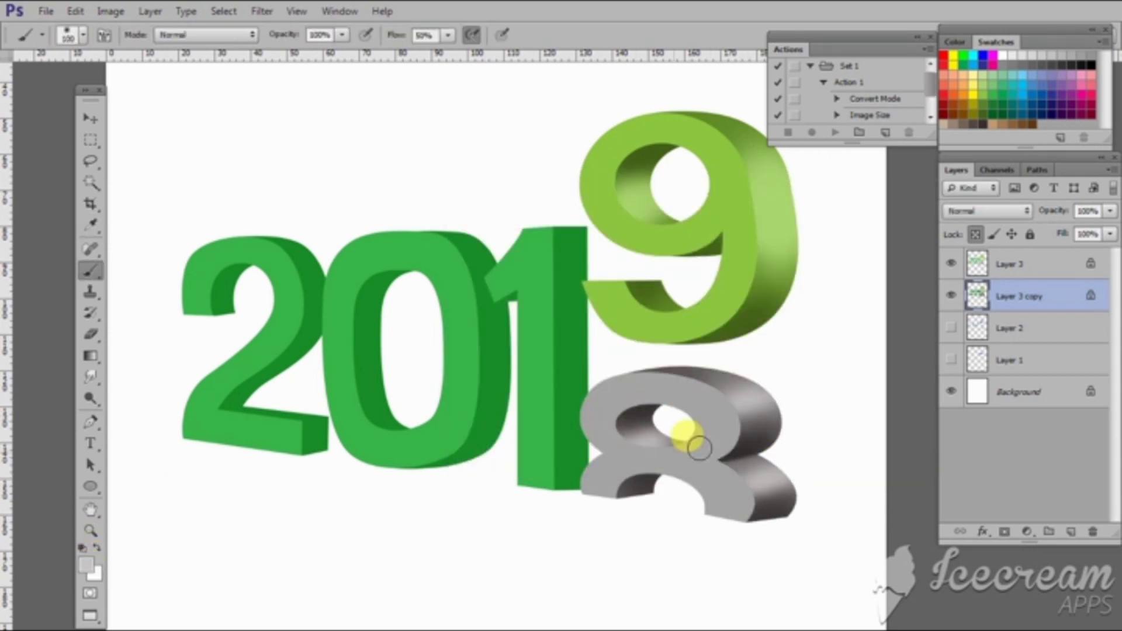
scroll(614, 351, left, 1)
Magic Wand-select the green 2, 0 and 1, expand the selection, and pick dark green.
key(w)
click(584, 350)
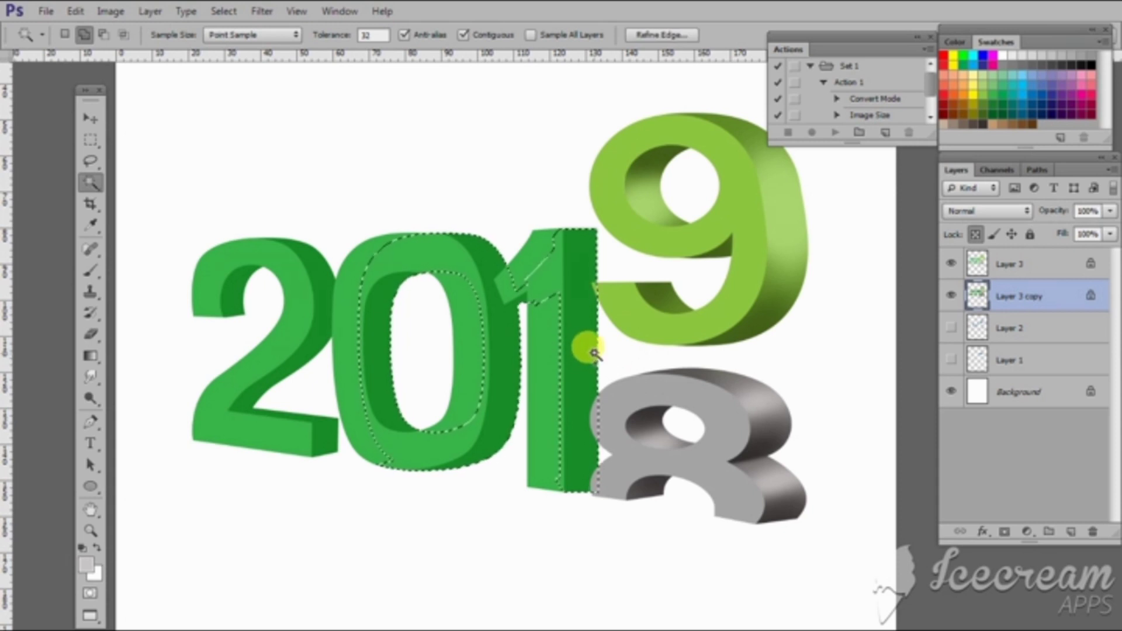
key(alt+s)
key(m)
key(e)
key(Return)
key(b)
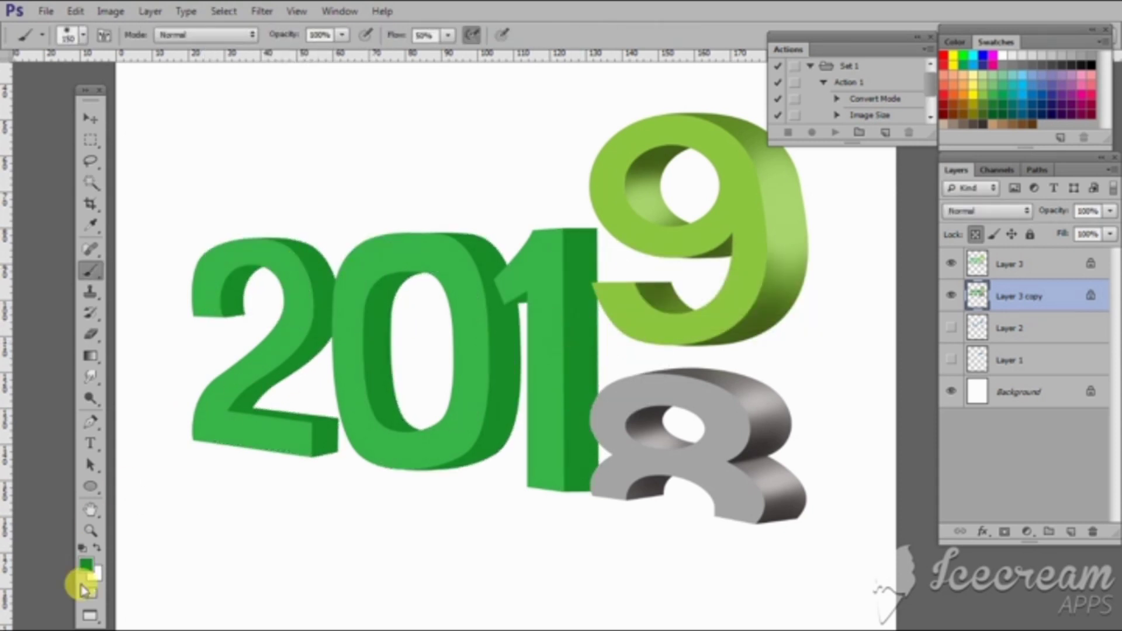
click(86, 564)
click(647, 358)
key(Return)
Shade the sides of the 1, 0 and 2 with dark green strokes at brush sizes 175–250.
mouse_move(549, 412)
mouse_down()
mouse_move(514, 238)
mouse_move(431, 427)
mouse_move(446, 376)
mouse_move(513, 308)
mouse_up()
key(bracketright)
key(bracketright)
key(bracketright)
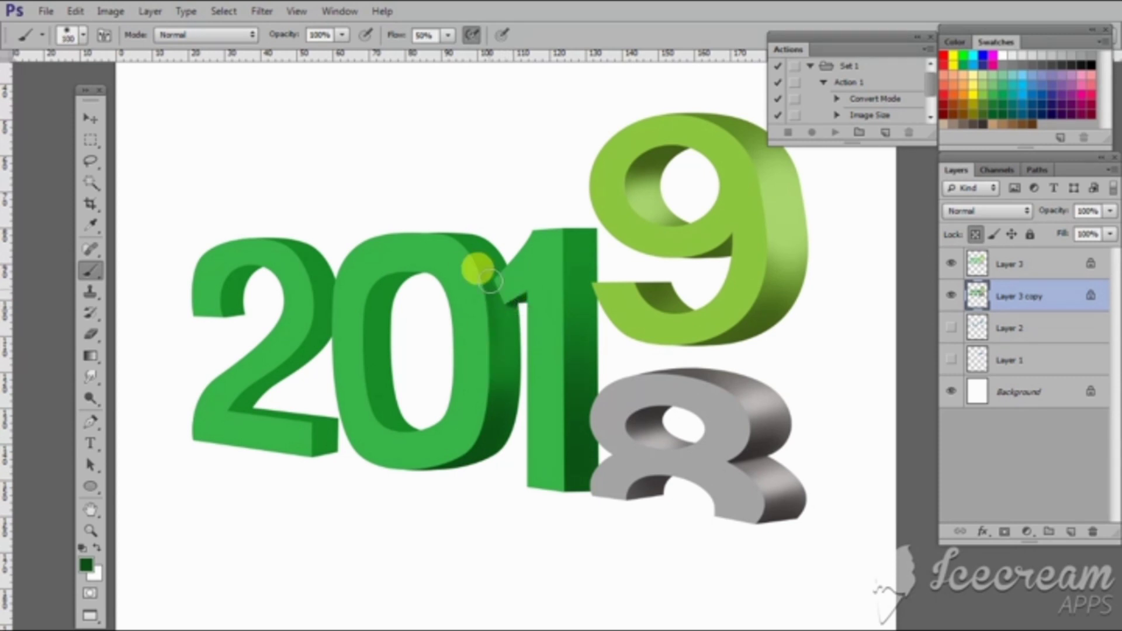
drag(356, 273, 377, 380)
key(bracketleft)
key(bracketleft)
drag(200, 389, 273, 340)
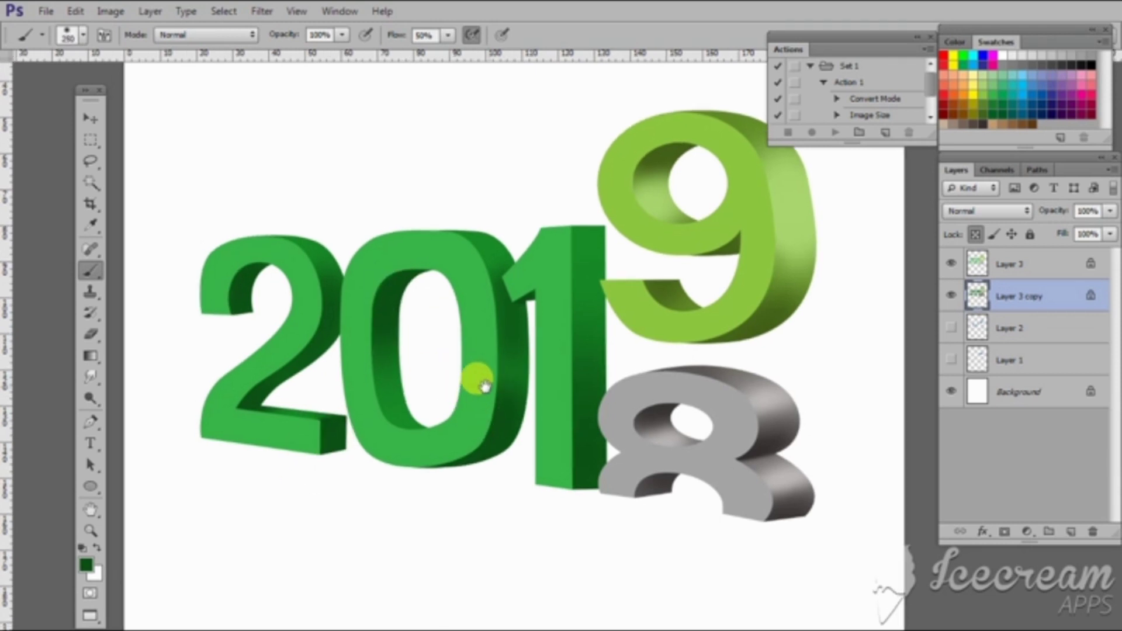
key(b)
mouse_move(581, 281)
mouse_down()
mouse_move(504, 394)
mouse_move(627, 318)
mouse_move(582, 293)
mouse_move(367, 349)
mouse_up()
key(bracketright)
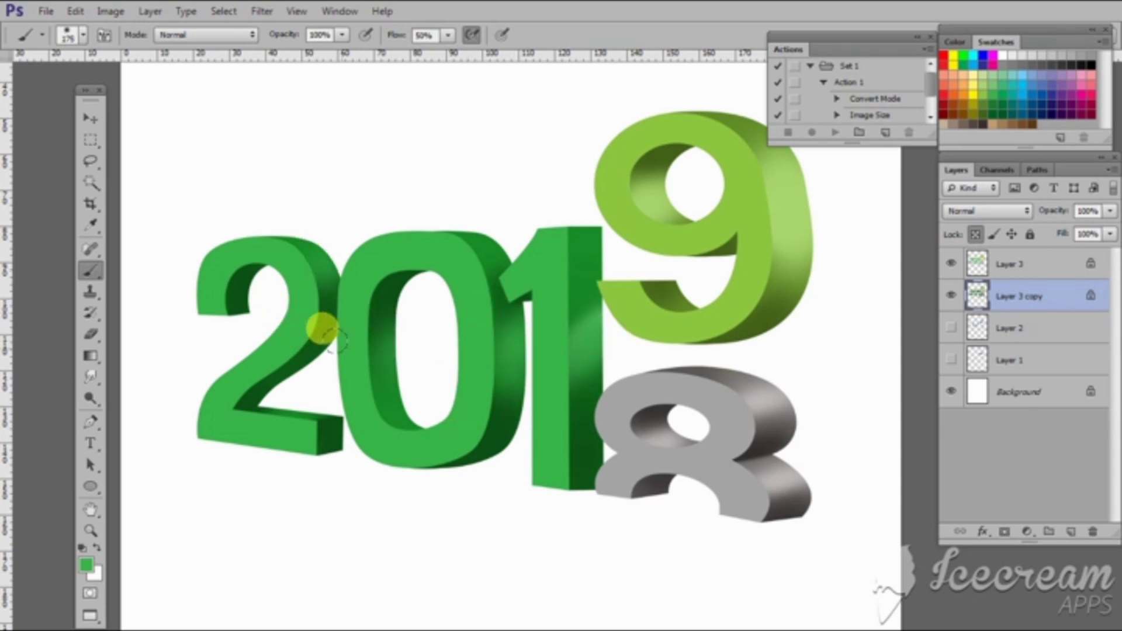
drag(198, 314, 446, 371)
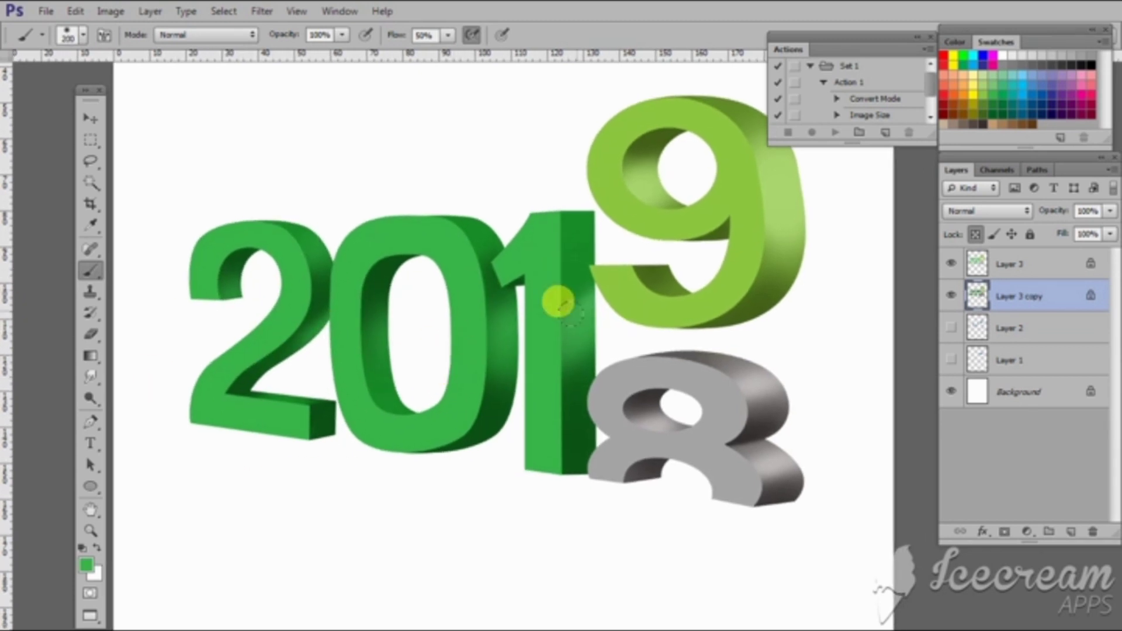
Sample the dark green from the 1 and add shading inside the 2.
alt+scroll(426, 389, down, 2)
alt+click(560, 430)
click(86, 564)
key(Return)
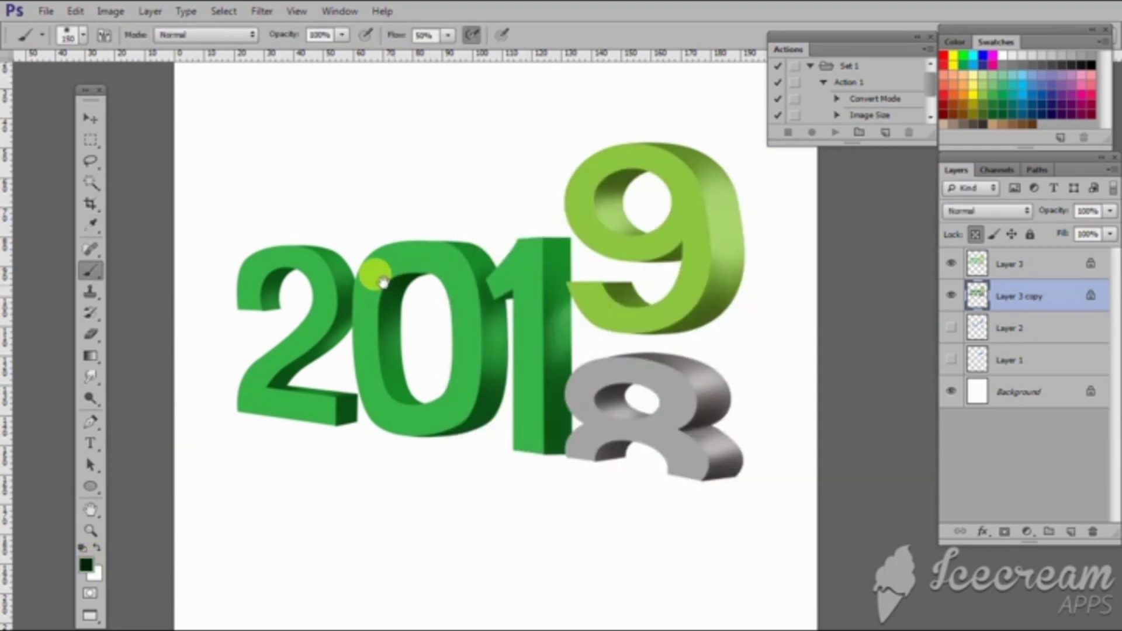
alt+scroll(371, 263, up, 2)
drag(263, 208, 380, 514)
Group Layer 3 and Layer 3 copy into Group 1.
alt+scroll(602, 464, down, 1)
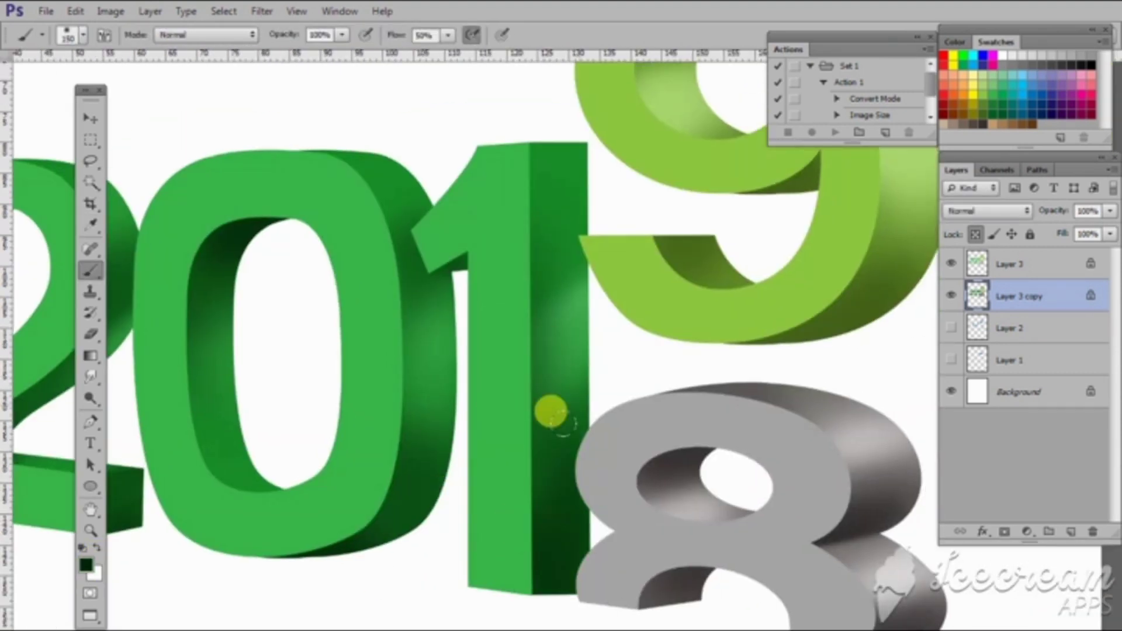
alt+scroll(552, 409, down, 2)
alt+scroll(538, 374, down, 1)
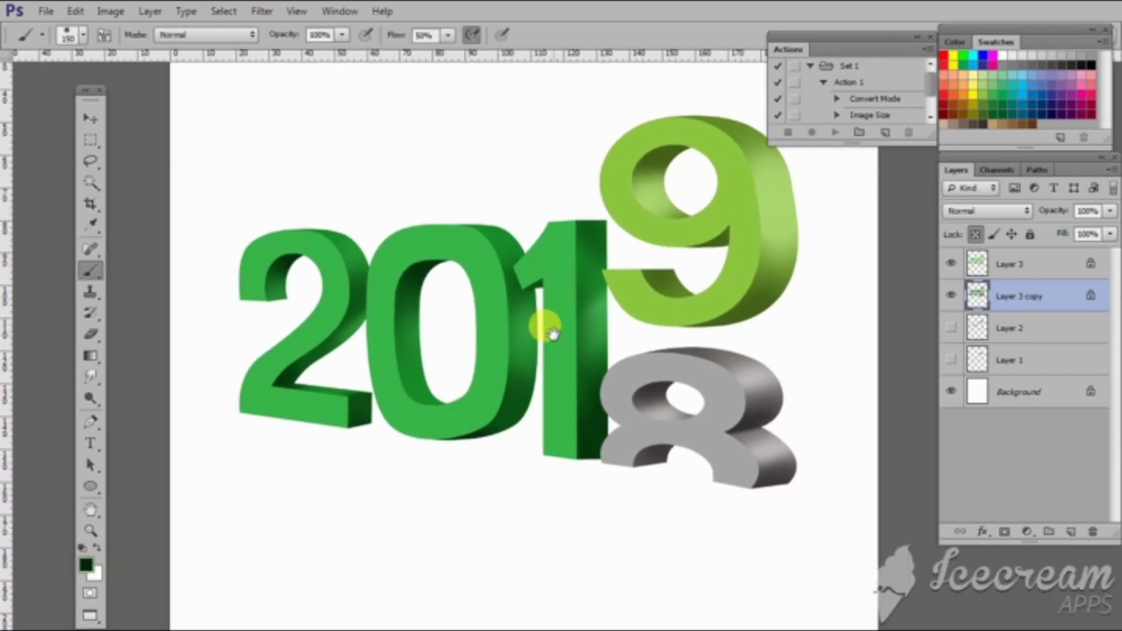
alt+scroll(590, 330, down, 1)
ctrl+click(1004, 267)
key(ctrl+g)
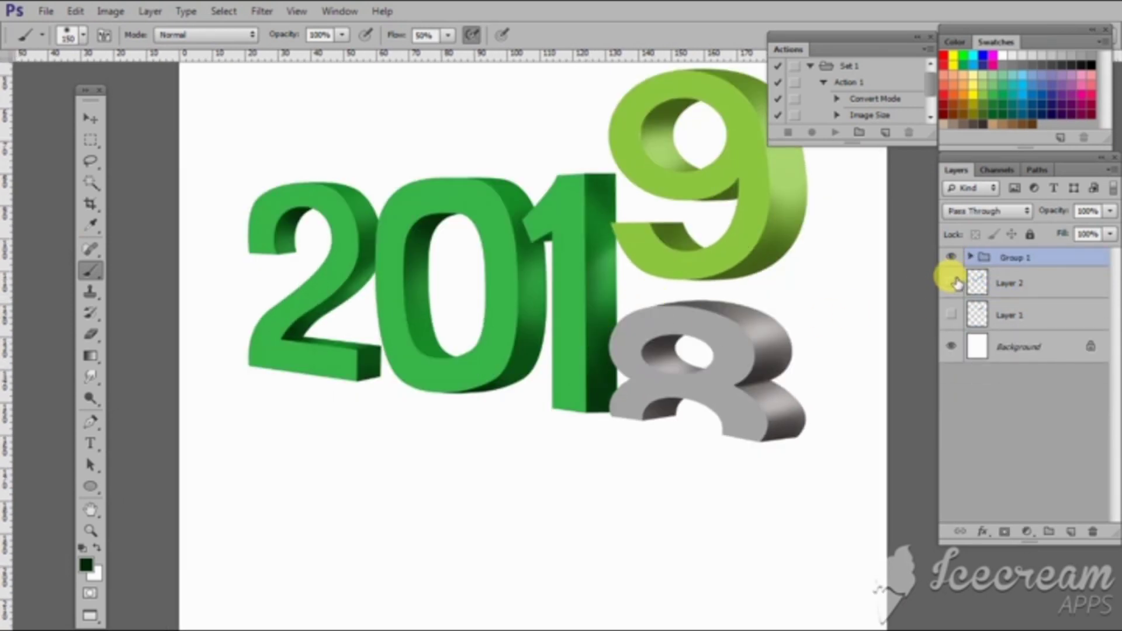
Duplicate Group 1 below the original, flip it vertically, and move it beneath the digits.
drag(710, 363, 709, 358)
alt+scroll(725, 366, down, 1)
key(ctrl+bracketleft)
key(ctrl+t)
right_click(647, 358)
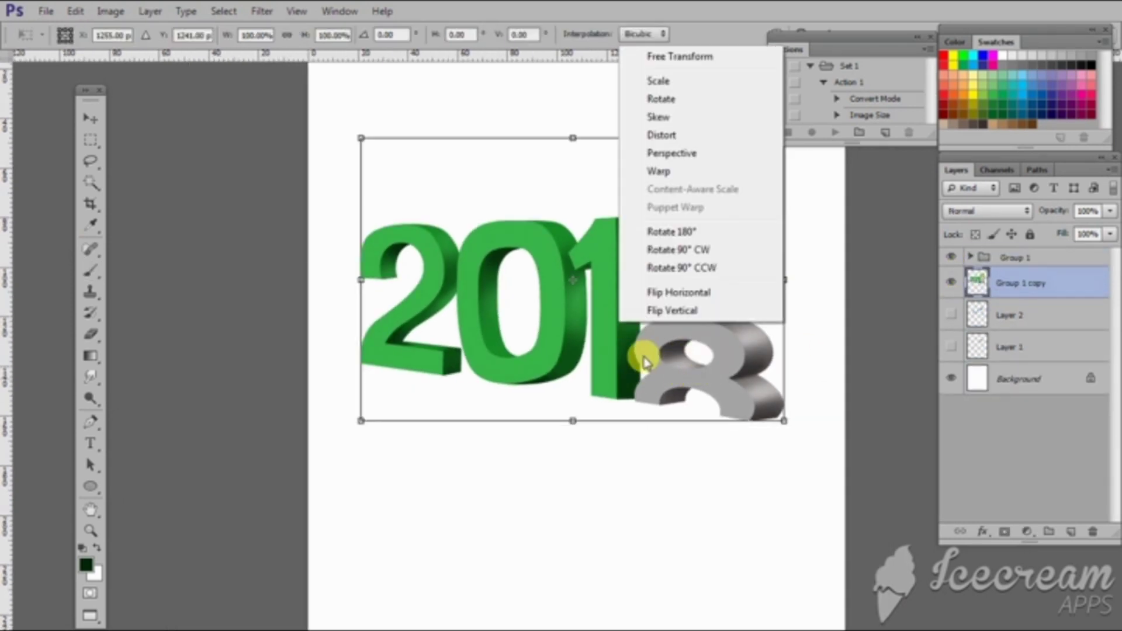
click(664, 238)
drag(666, 319, 672, 539)
scroll(508, 491, down, 3)
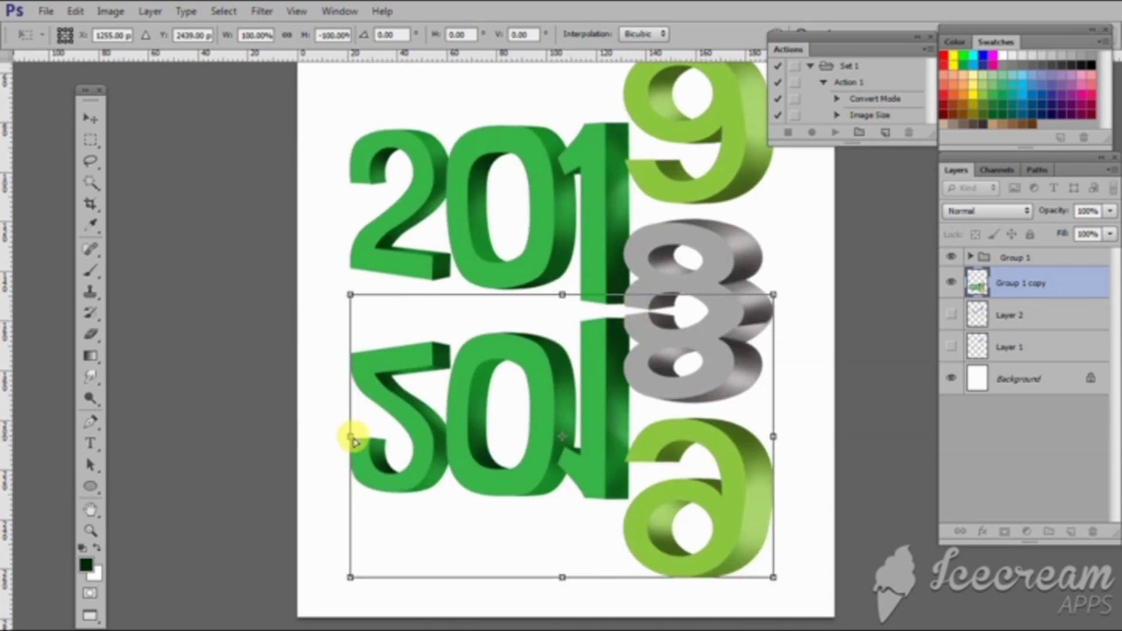
Skew the reflection's sides and corners to match the digits' slant, then commit.
drag(350, 438, 349, 350)
drag(774, 436, 770, 453)
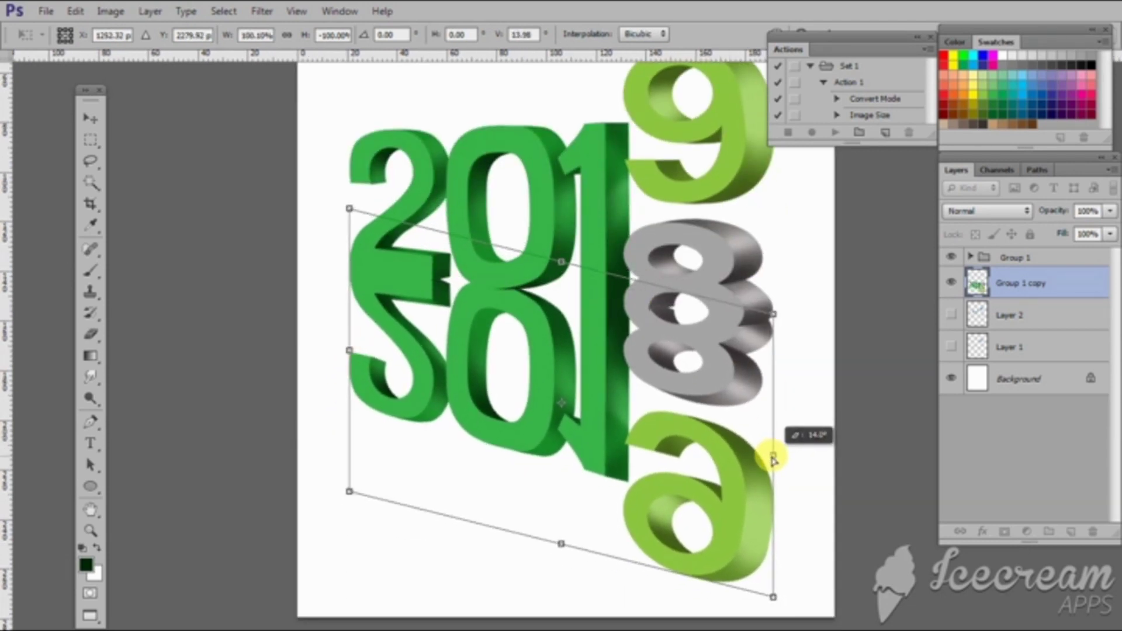
alt+scroll(772, 451, down, 1)
drag(740, 502, 737, 482)
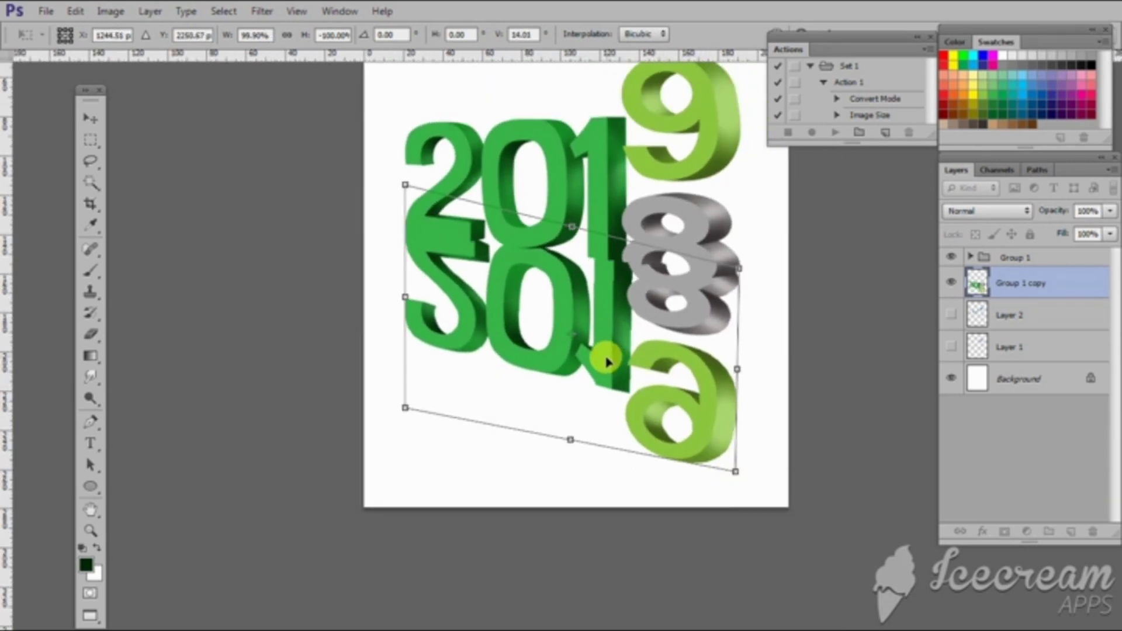
drag(405, 408, 401, 394)
drag(719, 471, 742, 471)
key(Return)
Lasso the lower reflected 0 freehand.
key(b)
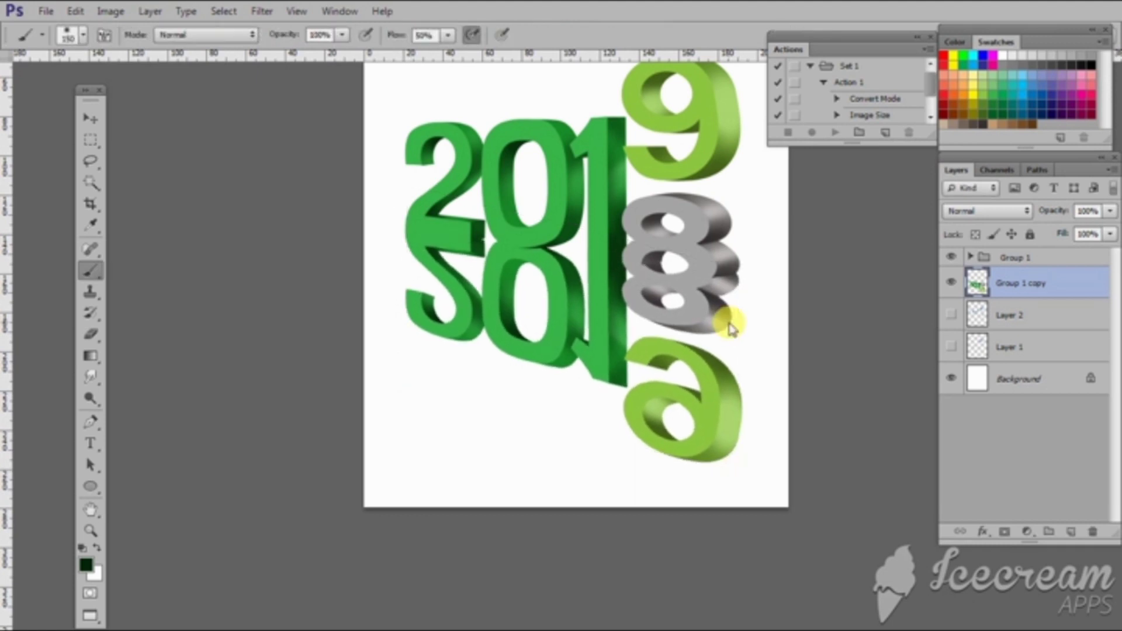
key(l)
alt+scroll(641, 298, up, 1)
mouse_move(459, 325)
mouse_down()
mouse_move(590, 301)
mouse_move(466, 283)
mouse_up()
Warp the selected lower 0 so it meets the original digit.
key(ctrl+t)
right_click(518, 318)
click(555, 409)
mouse_move(577, 283)
mouse_down()
mouse_move(533, 298)
mouse_move(583, 263)
mouse_move(539, 288)
mouse_up()
key(Return)
key(v)
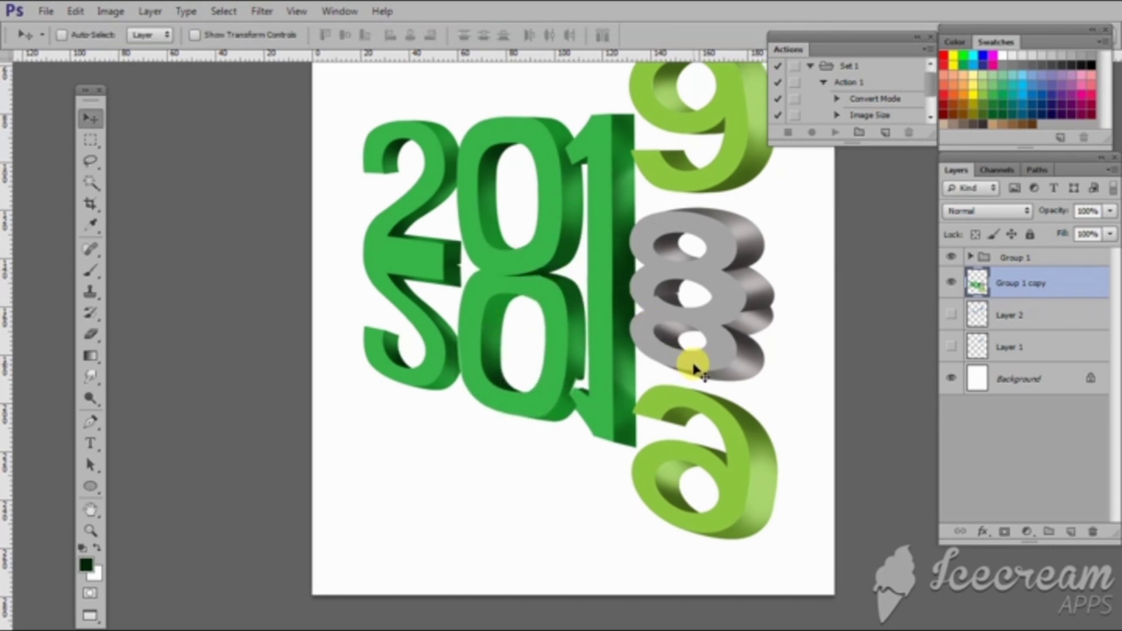
Apply a 20-pixel Gaussian Blur to the reflection.
click(262, 11)
click(502, 287)
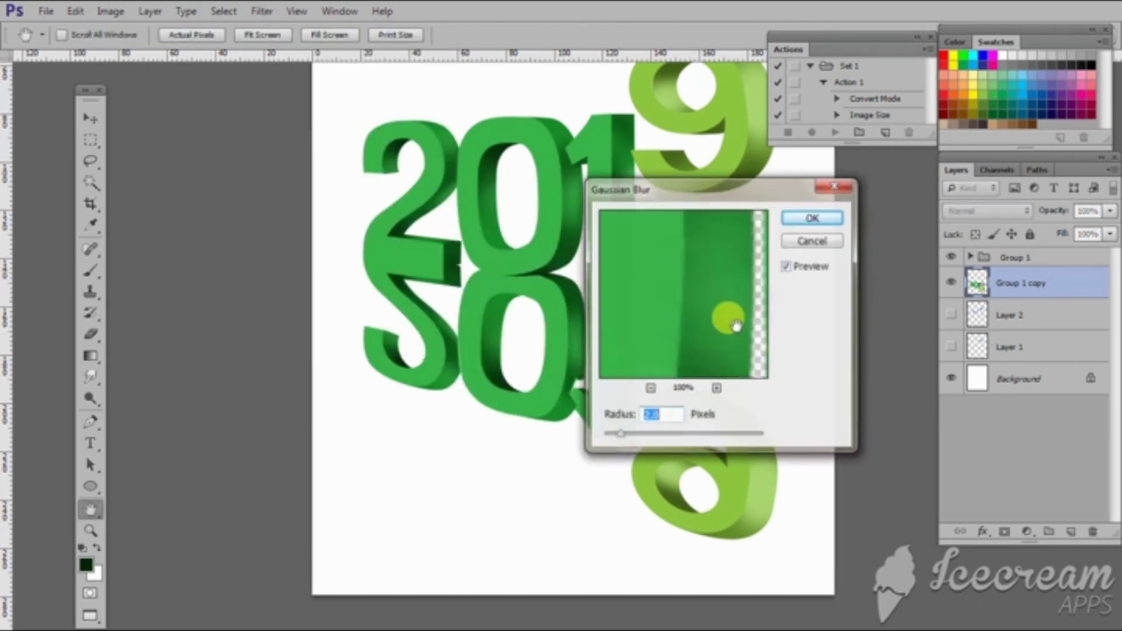
text(20)
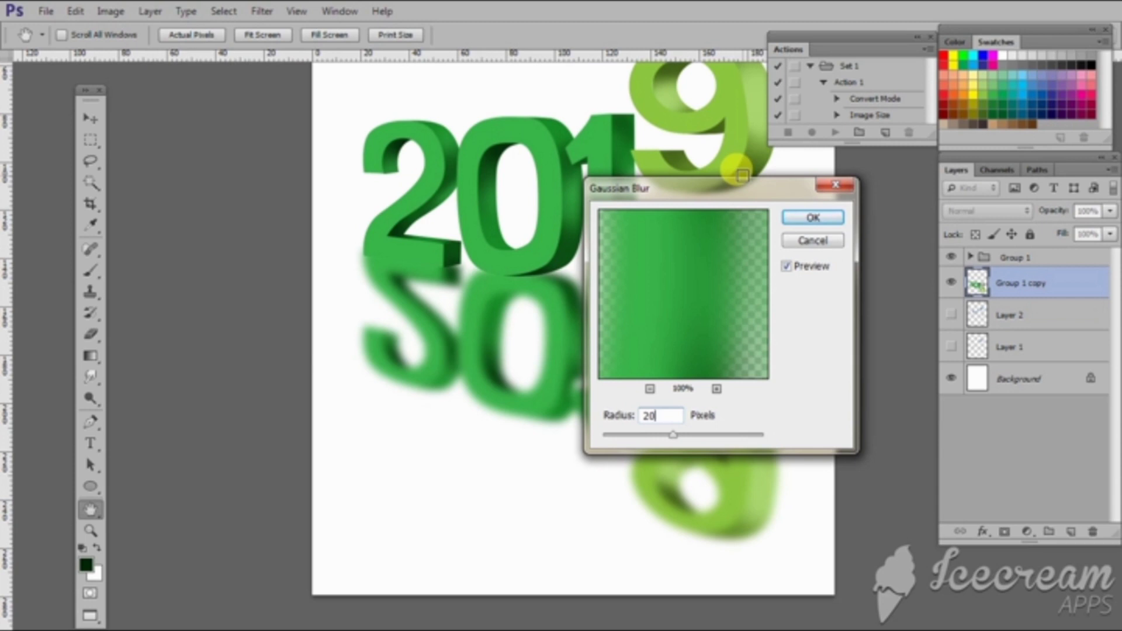
click(812, 217)
Zoom out, change the painting colour, and shrink the brush to 80.
key(ctrl+minus)
key(ctrl+t)
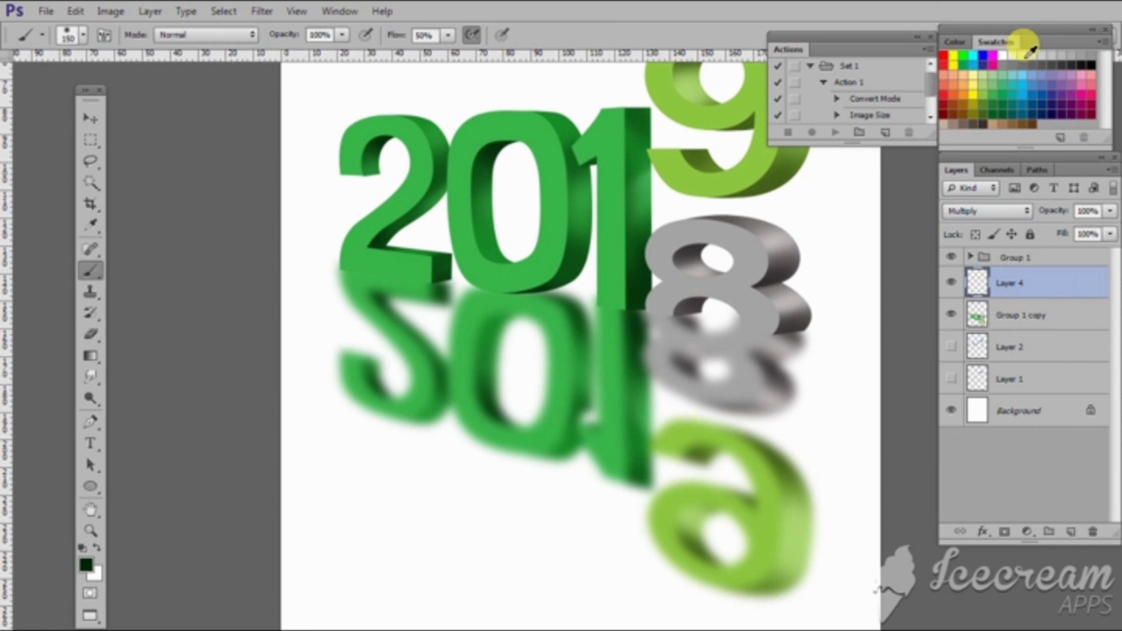
click(1029, 54)
key(bracketleft)
key(bracketleft)
key(bracketleft)
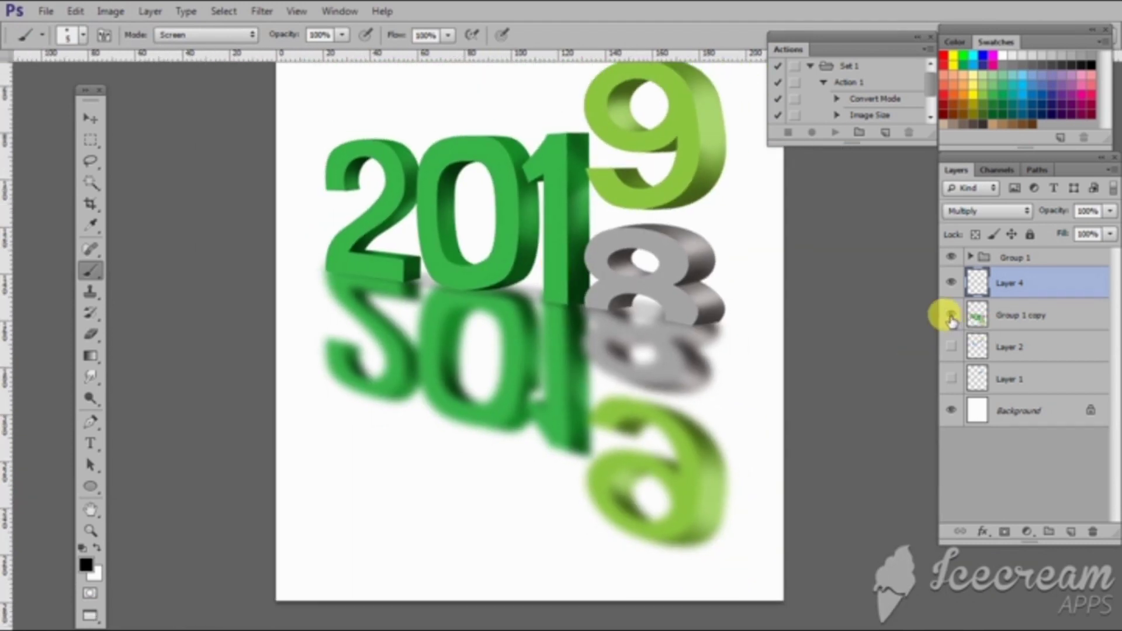
Erase the lower part of Group 1 copy and set its opacity to 71%.
click(953, 319)
key(e)
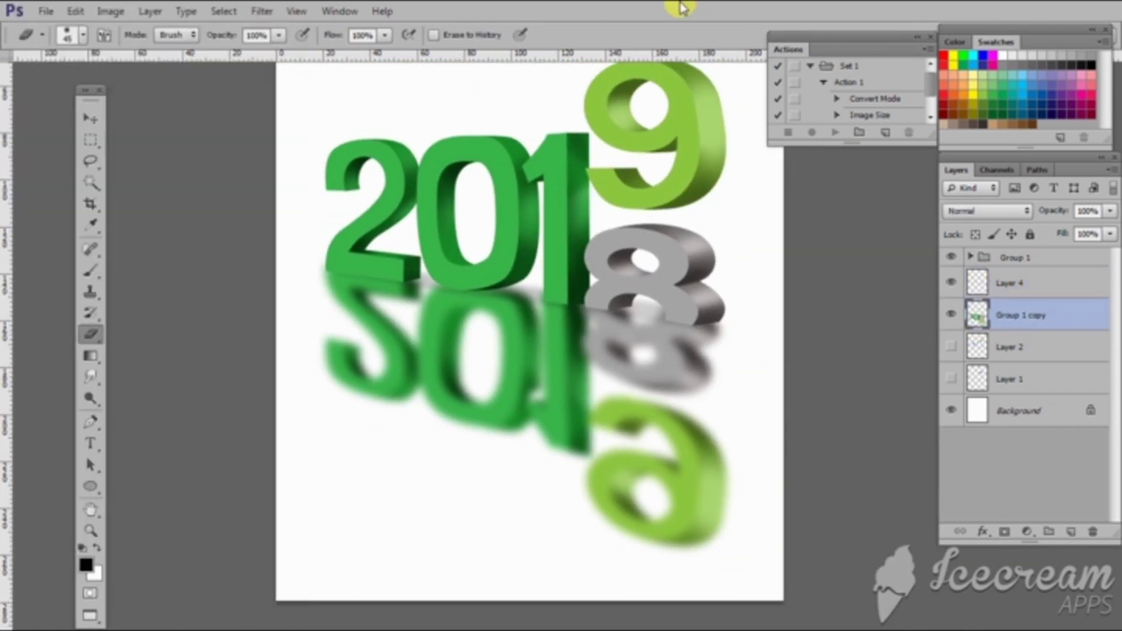
drag(672, 513, 517, 456)
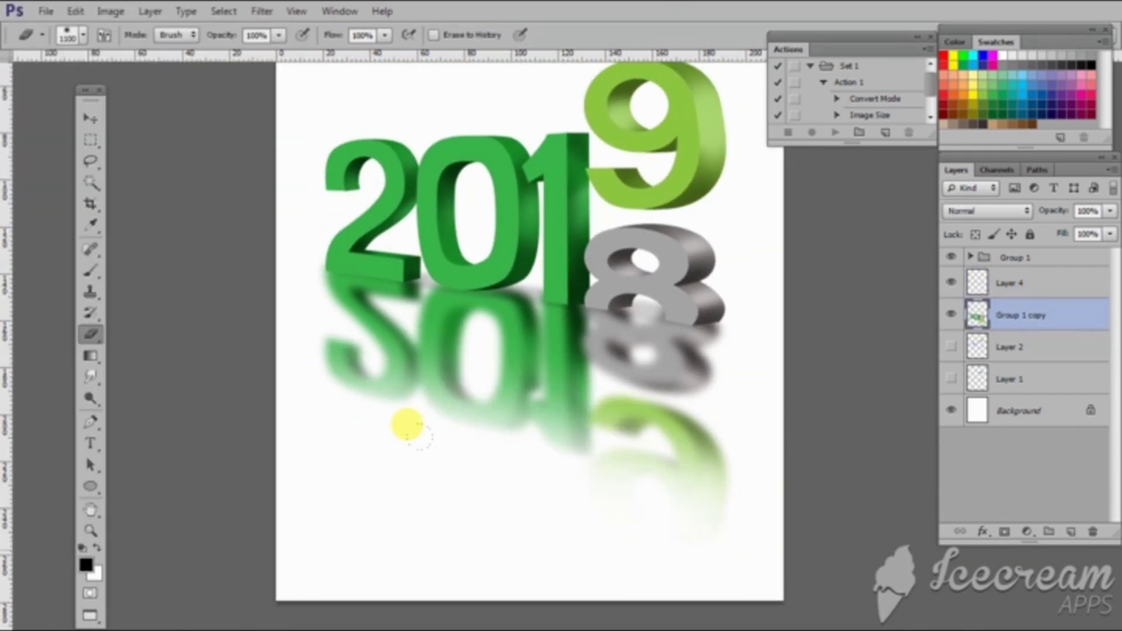
drag(1110, 211, 1088, 237)
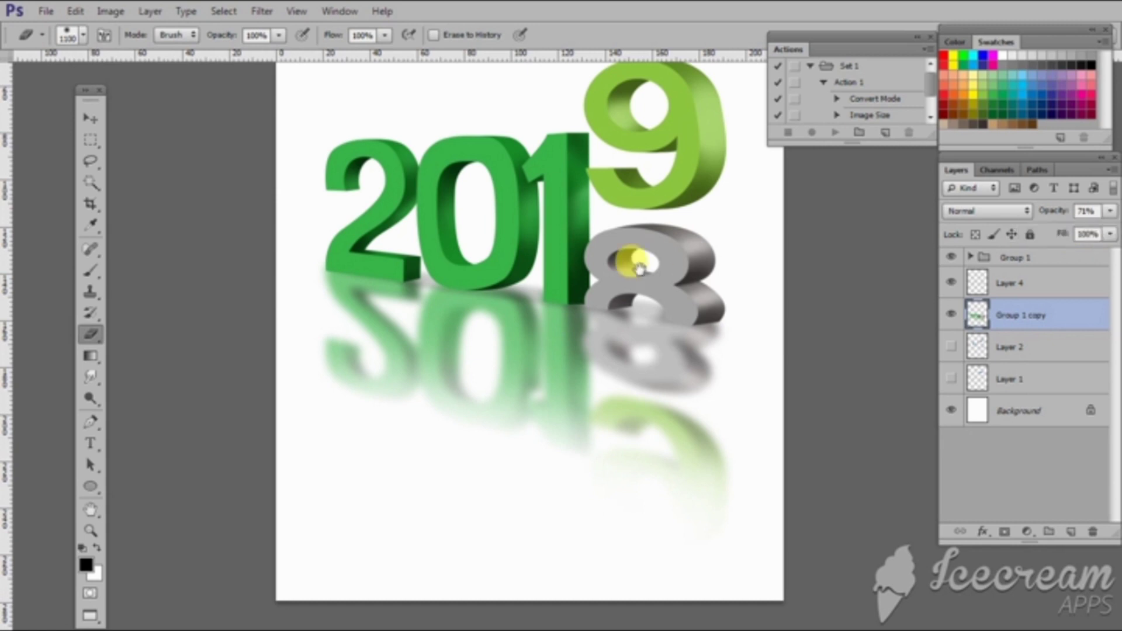
scroll(633, 258, up, 1)
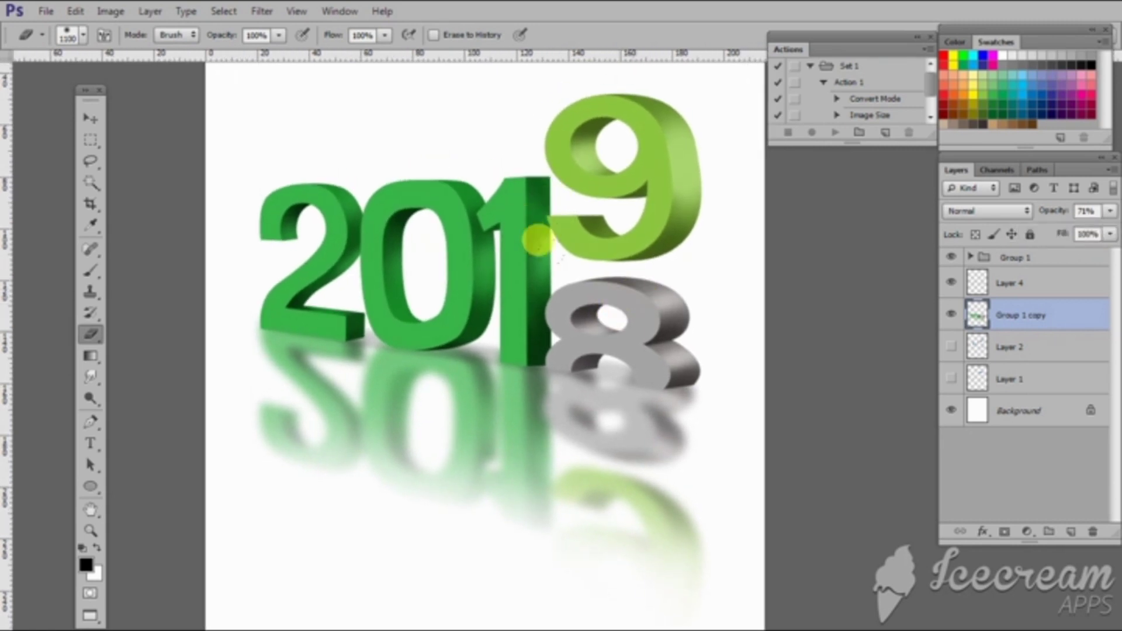
scroll(534, 238, down, 1)
click(1008, 283)
Set a soft 100-pixel brush at Normal mode, 50% flow, and zoom into the 9/8 junction.
key(b)
click(42, 35)
click(88, 87)
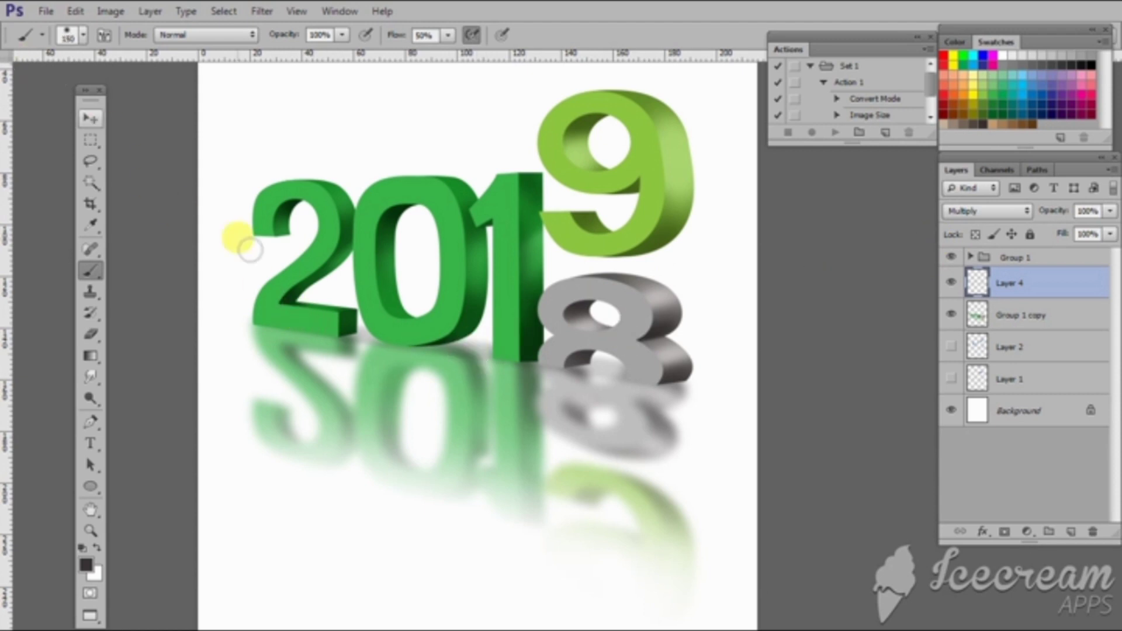
key(bracketright)
key(bracketright)
key(bracketright)
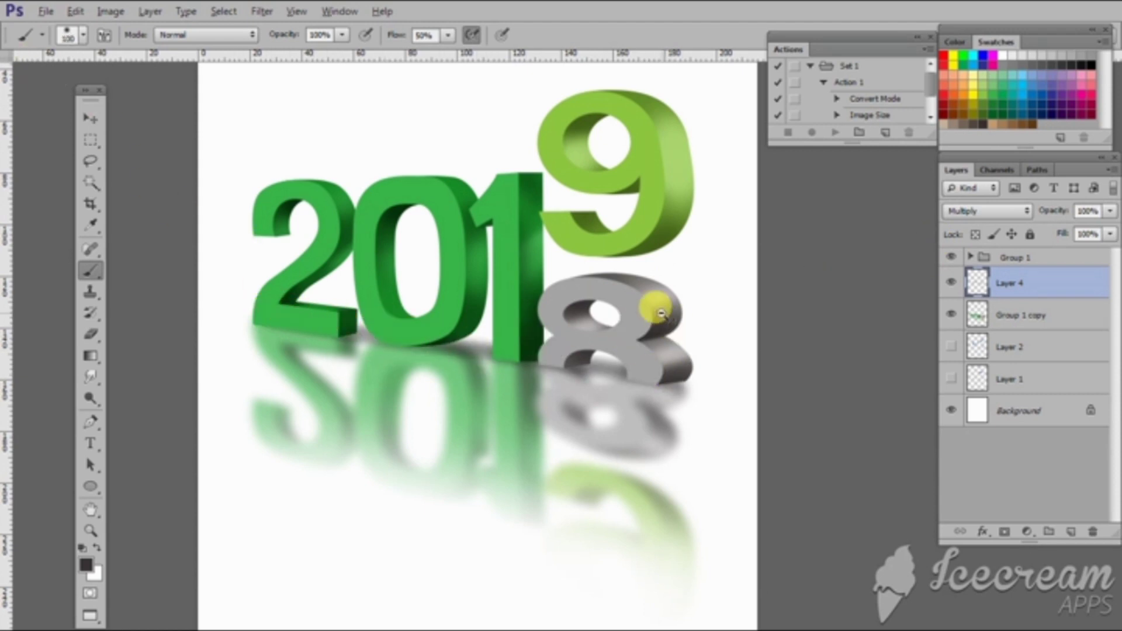
scroll(666, 267, up, 1)
scroll(666, 267, up, 1)
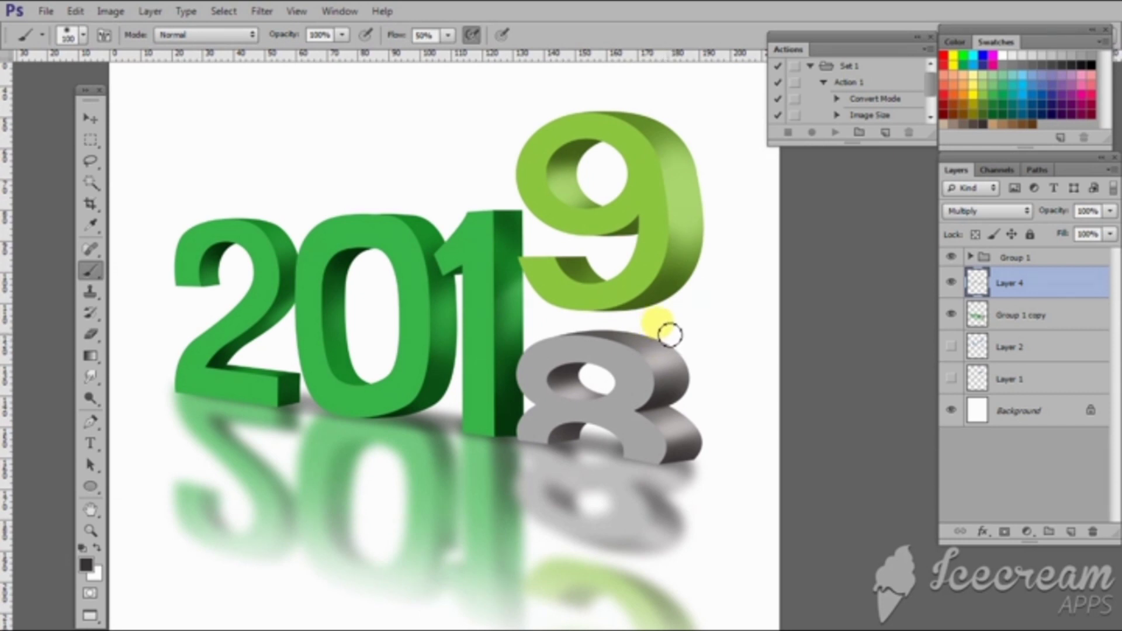
scroll(671, 330, up, 1)
scroll(672, 313, up, 1)
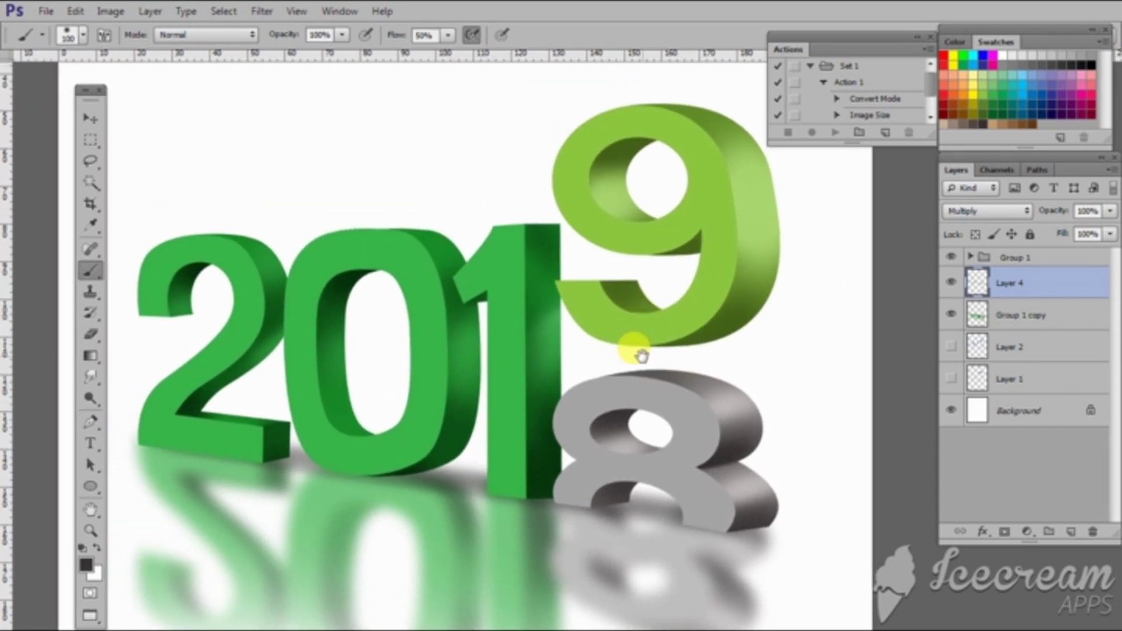